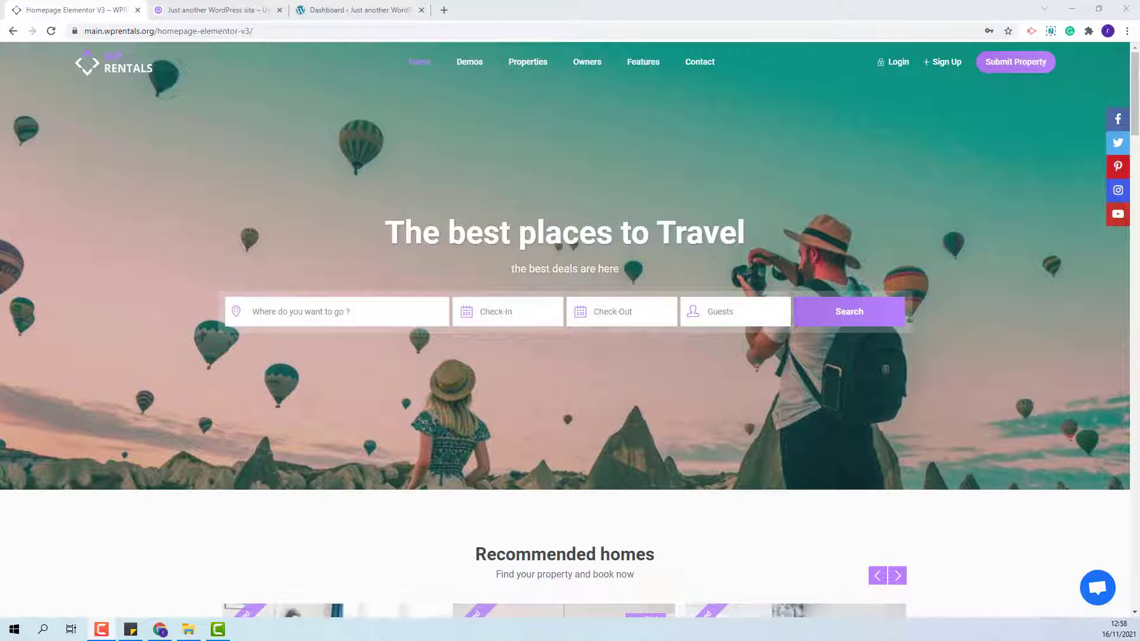
# Switch to the rentals.wpestate.info tab showing the Praslin villa demo.
pyautogui.hotkey('ctrl', 'Tab')
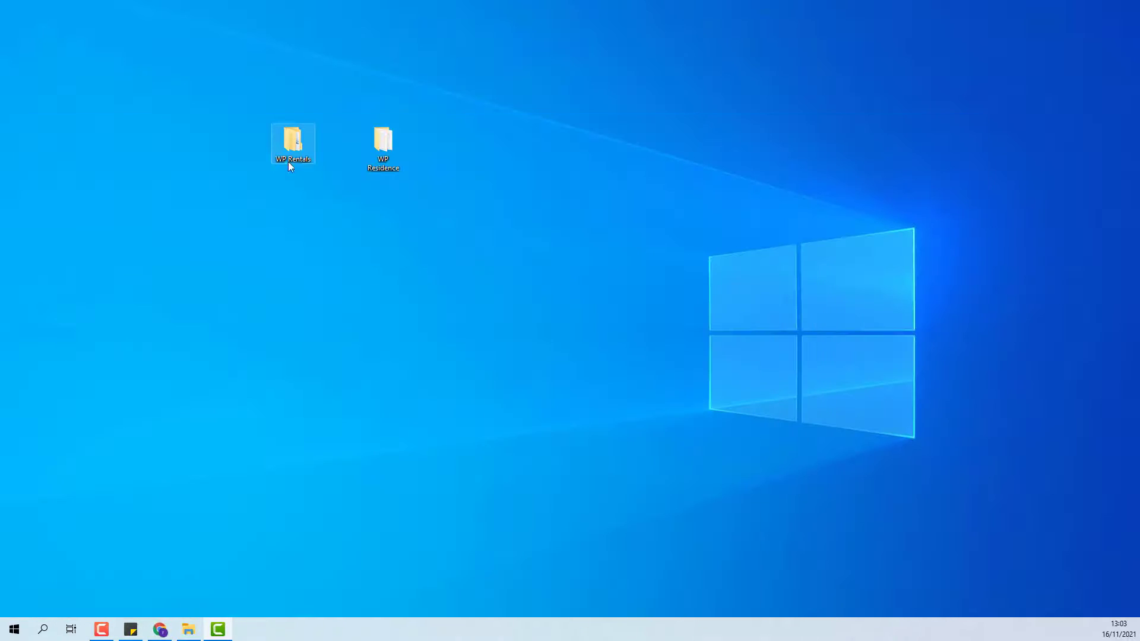
# Extract the WP Rentals theme pack archive in place with Extract Here.
pyautogui.doubleClick(287, 162)
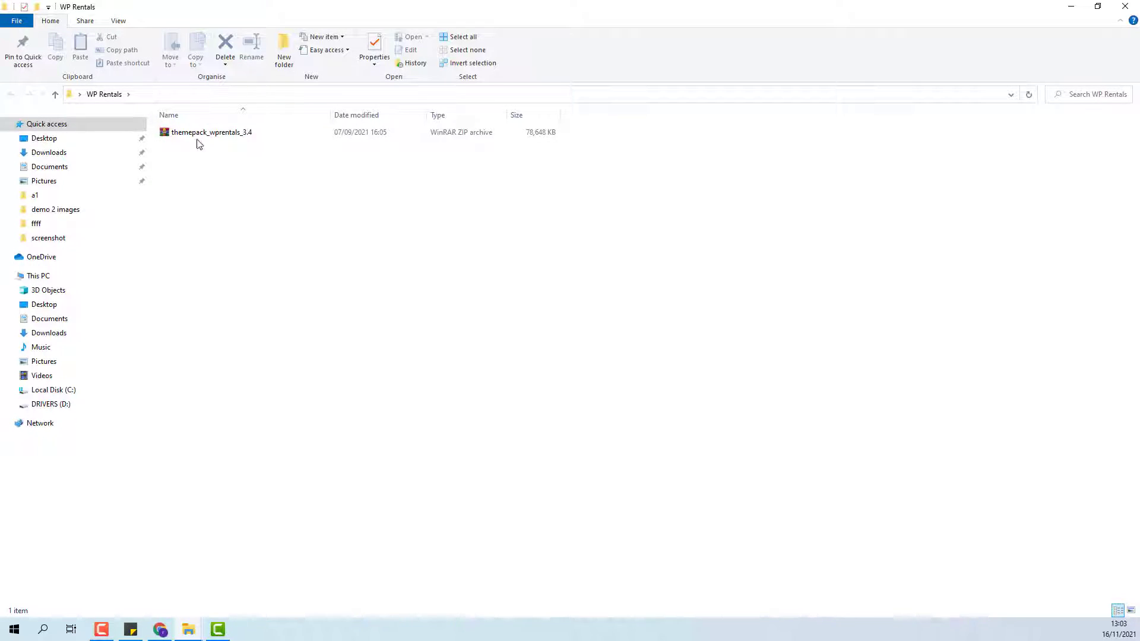
pyautogui.click(213, 135)
pyautogui.rightClick(213, 140)
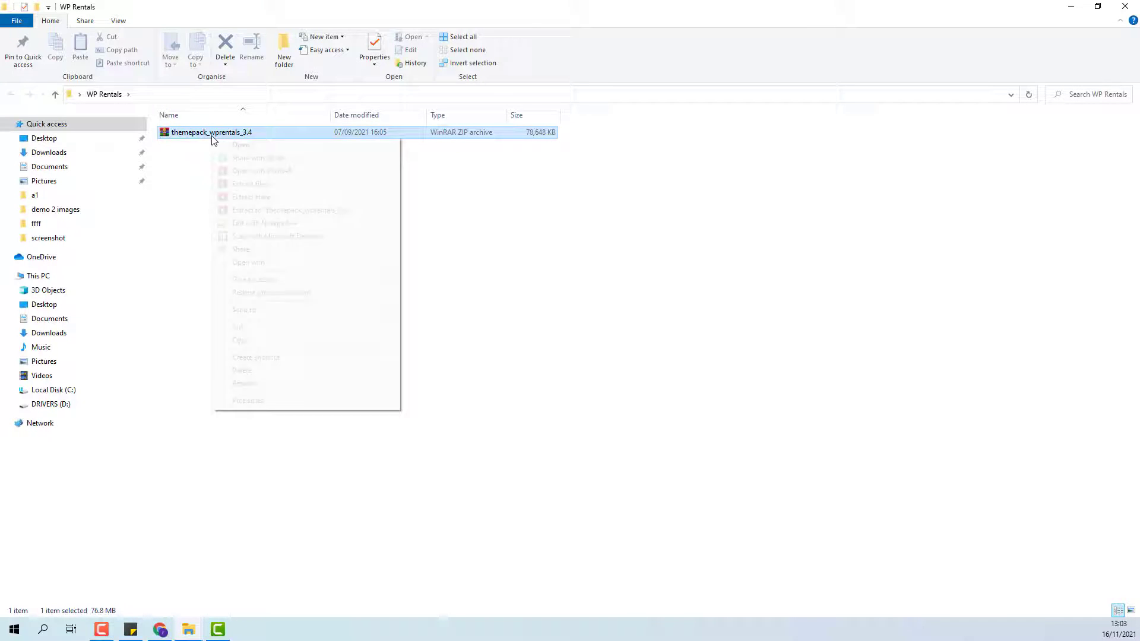
pyautogui.click(259, 201)
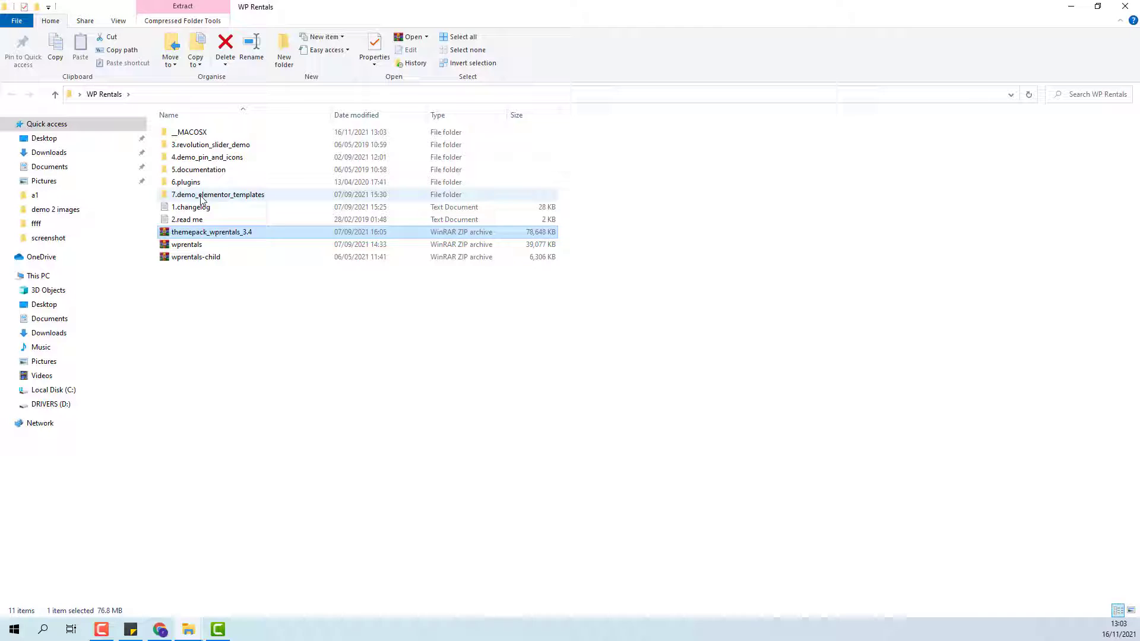
# Open 7.demo_elementor_templates, select cancun_demo_homepage, and return to the WordPress dashboard.
pyautogui.doubleClick(225, 195)
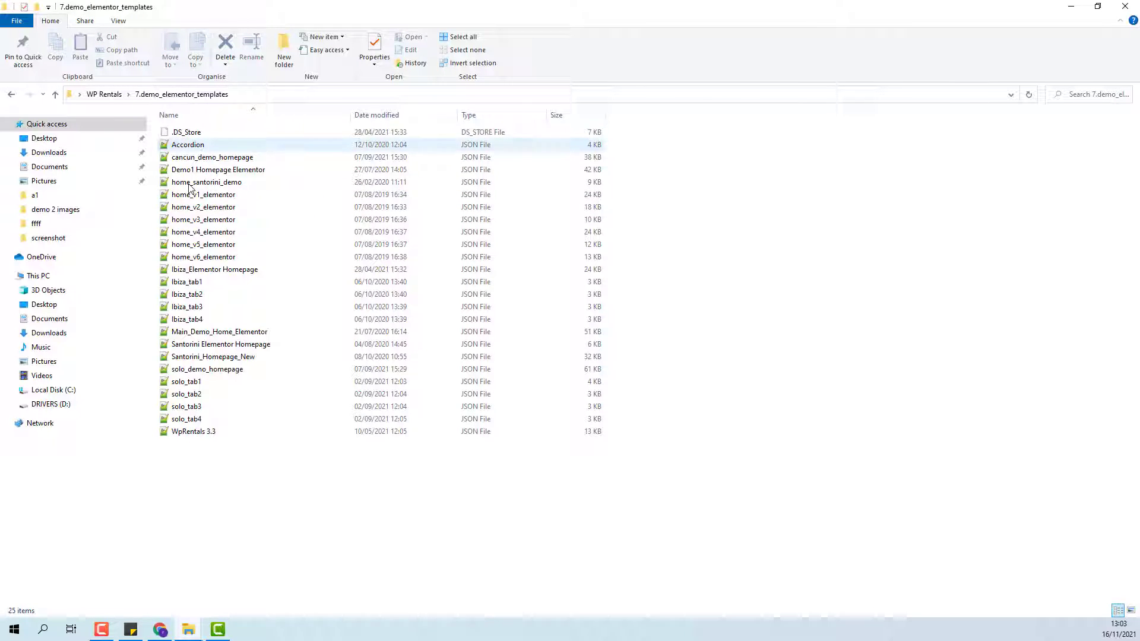
pyautogui.click(217, 433)
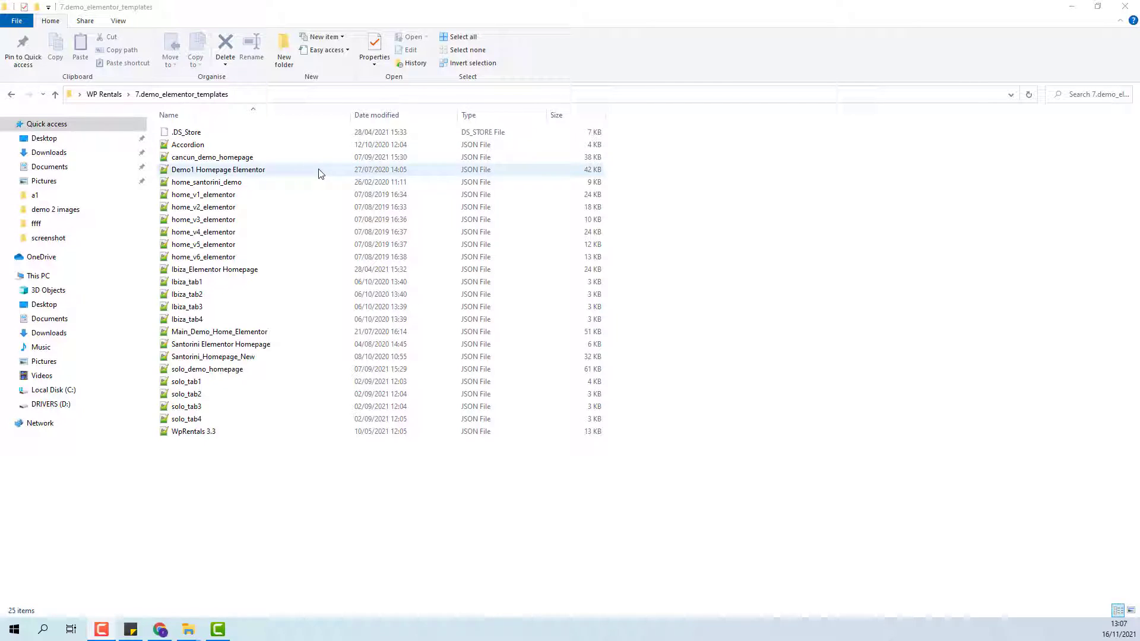
pyautogui.click(203, 158)
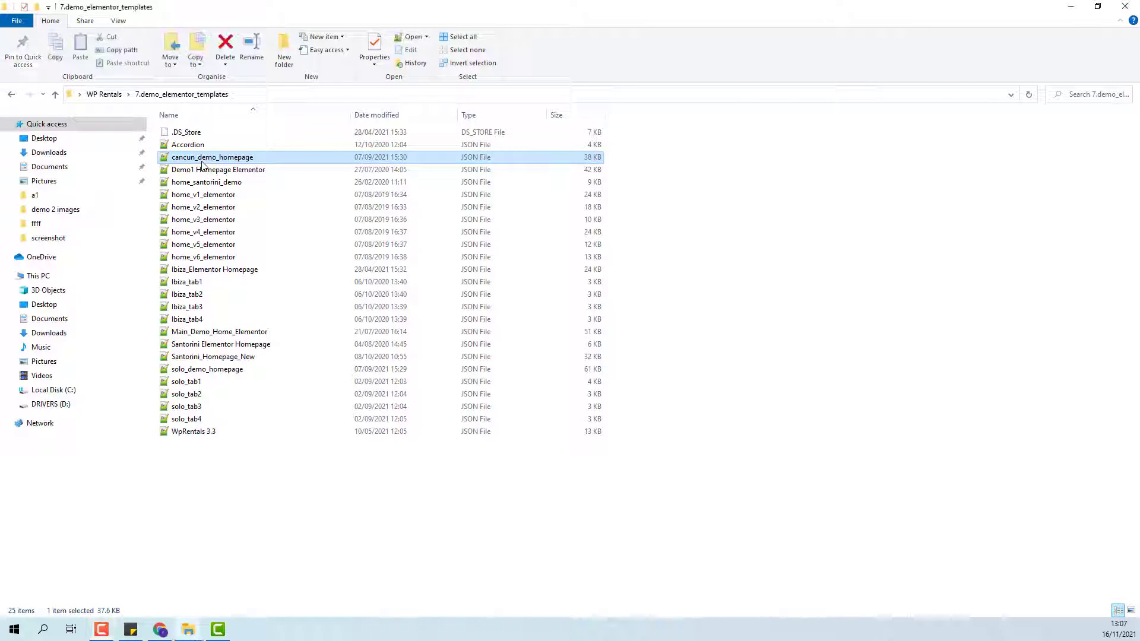
pyautogui.hotkey('alt', 'Tab')
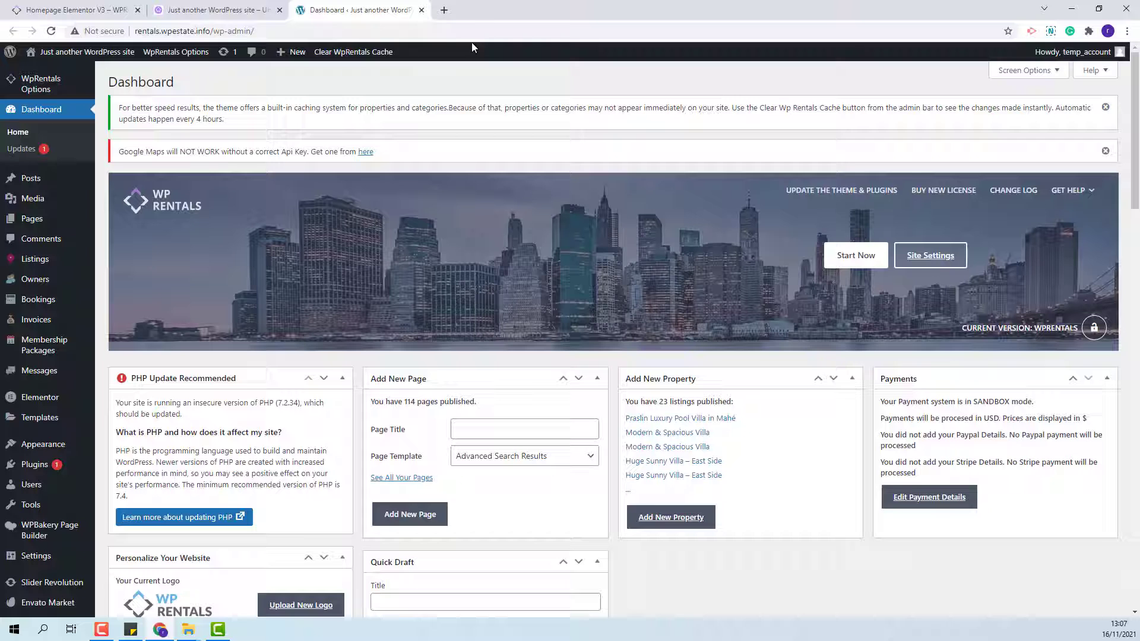
# Import cancun_demo_homepage.json into the Saved Templates library.
pyautogui.click(39, 417)
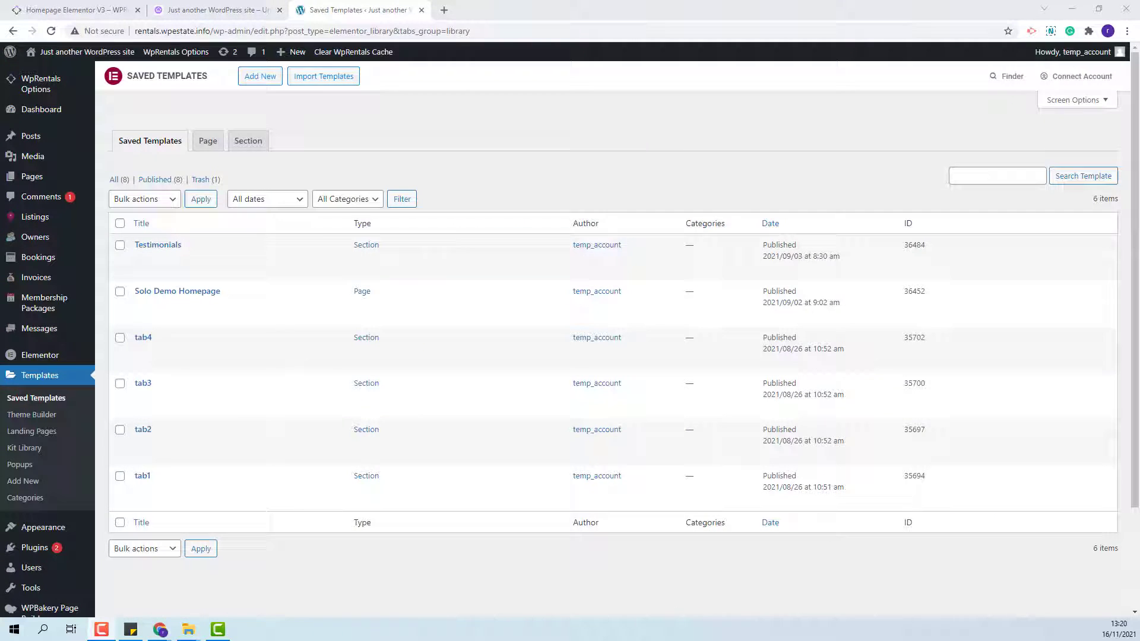
pyautogui.click(321, 78)
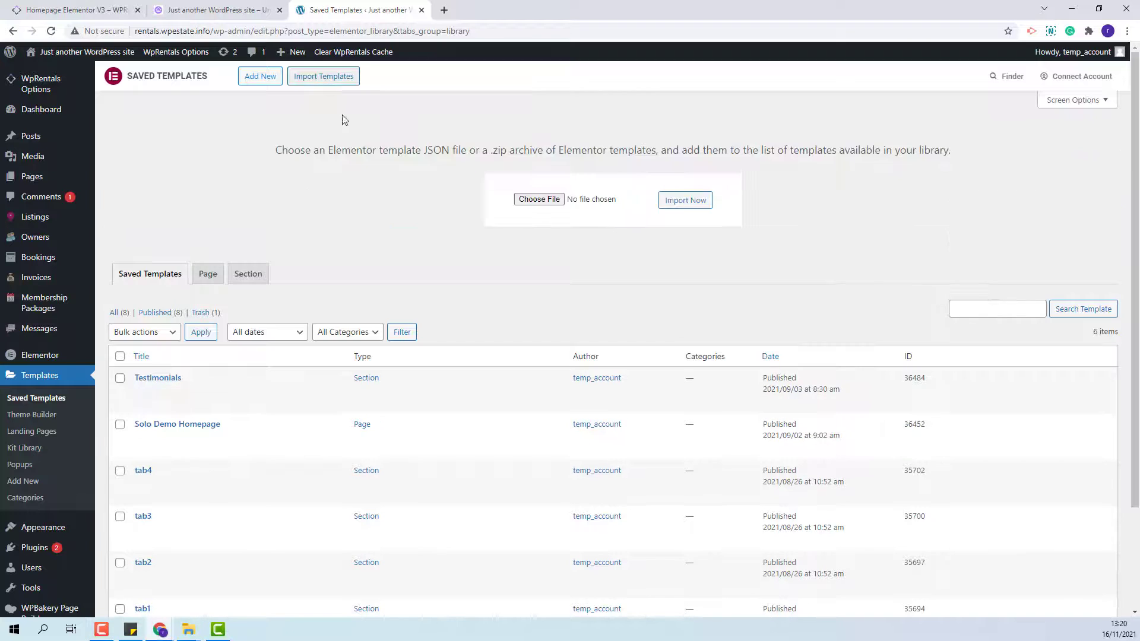
pyautogui.click(538, 200)
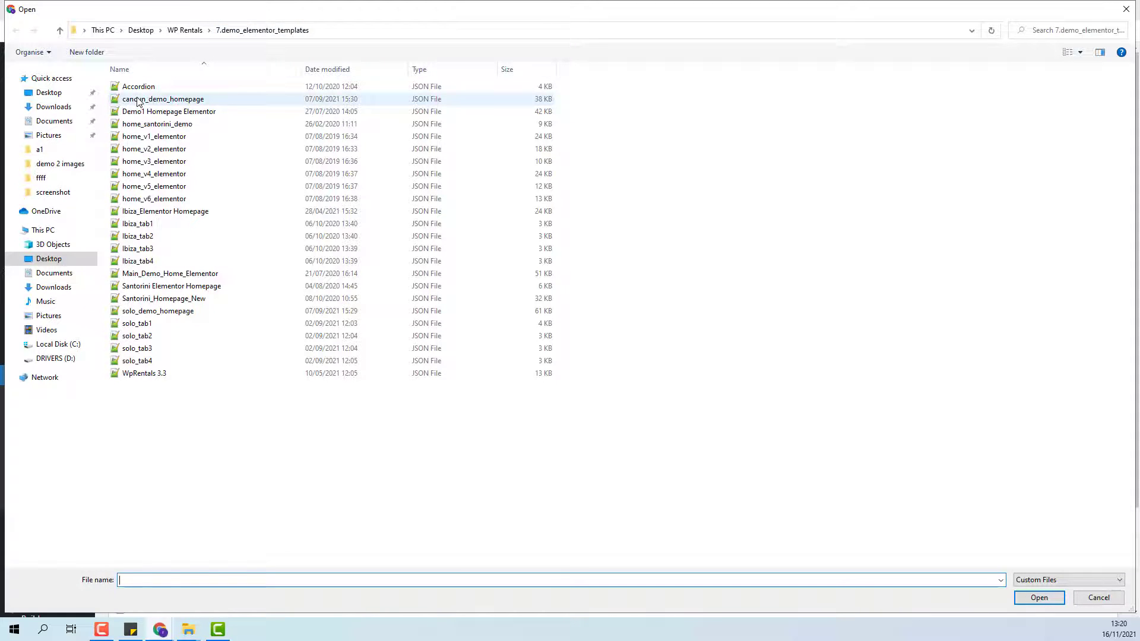
pyautogui.click(190, 104)
pyautogui.click(1039, 598)
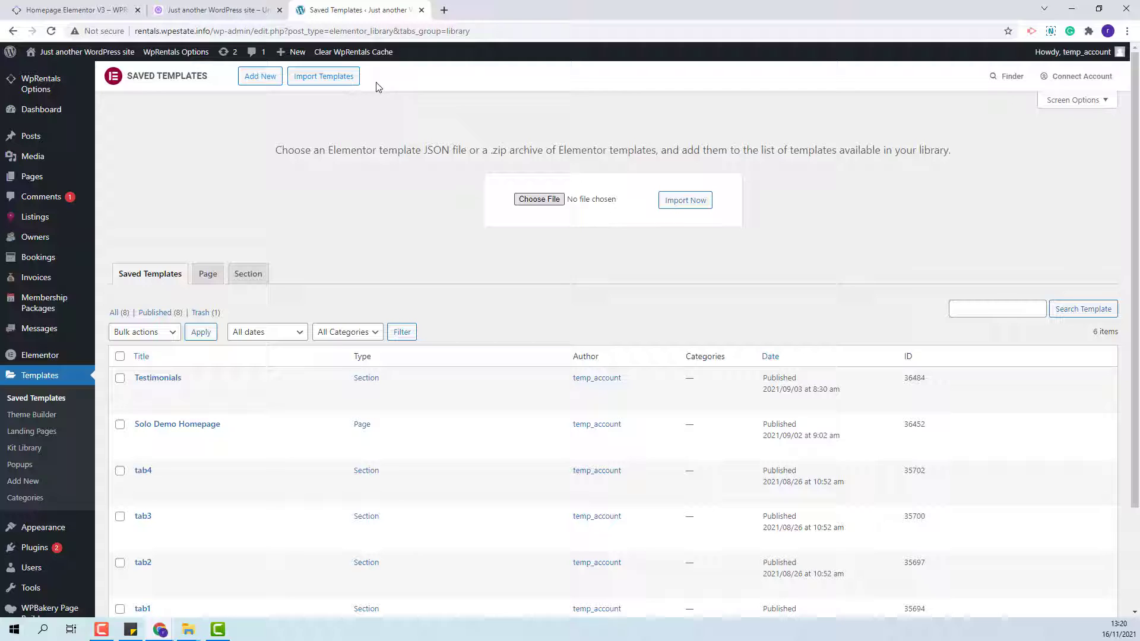
pyautogui.click(686, 201)
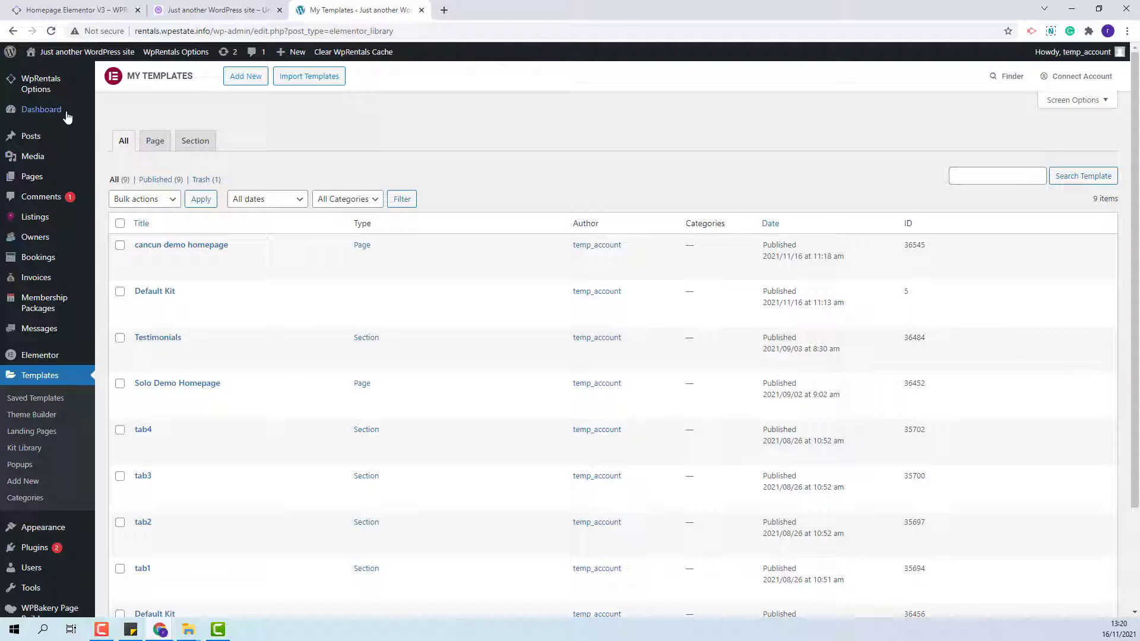
pyautogui.moveTo(32, 176)
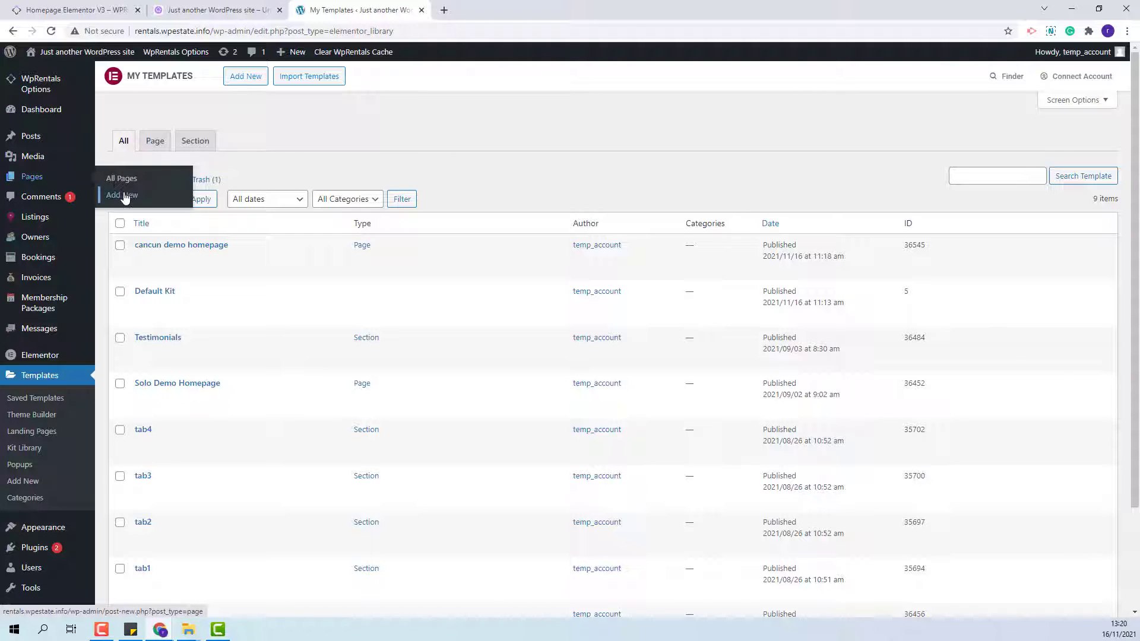
# Create a new Cancun homepage page with header type none and its title hidden.
pyautogui.click(124, 194)
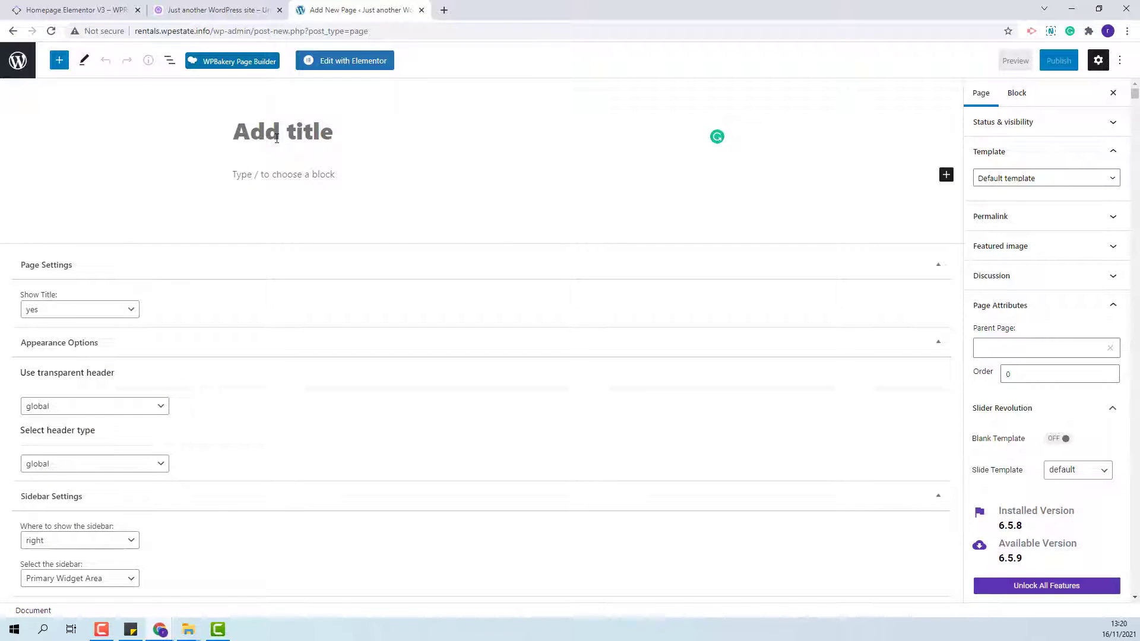
pyautogui.write('Cancun homepage')
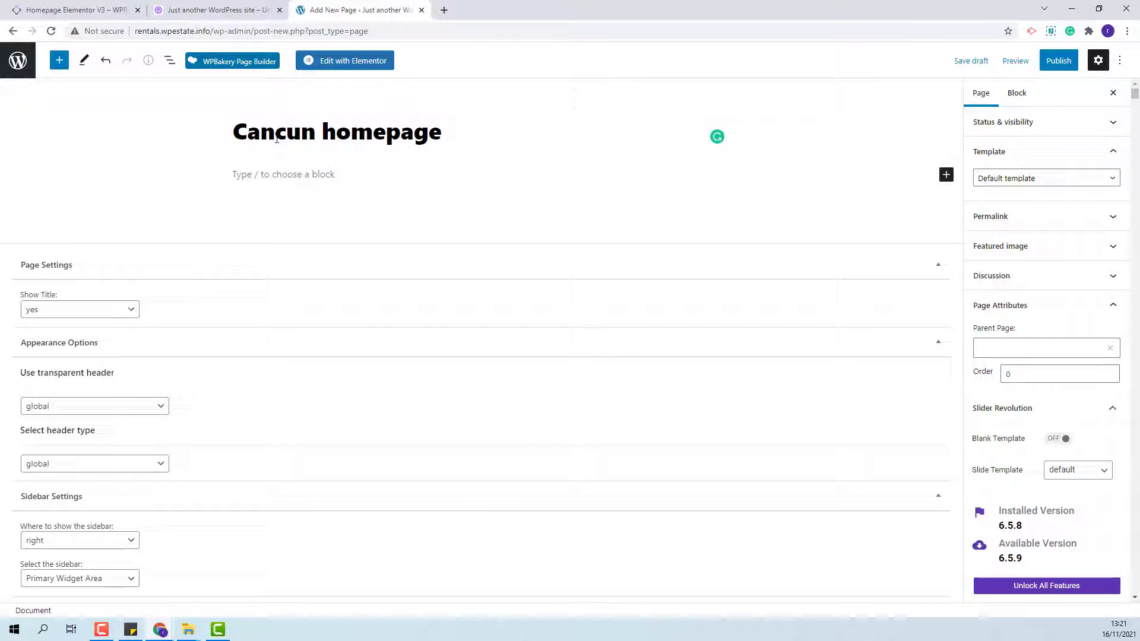
pyautogui.click(93, 464)
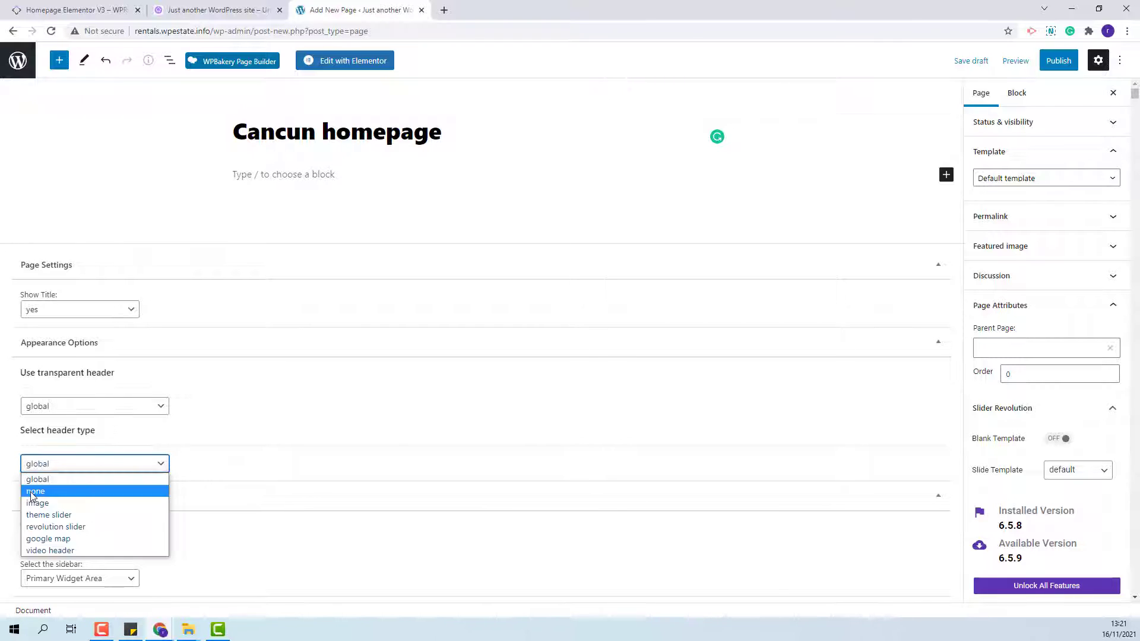
pyautogui.click(41, 477)
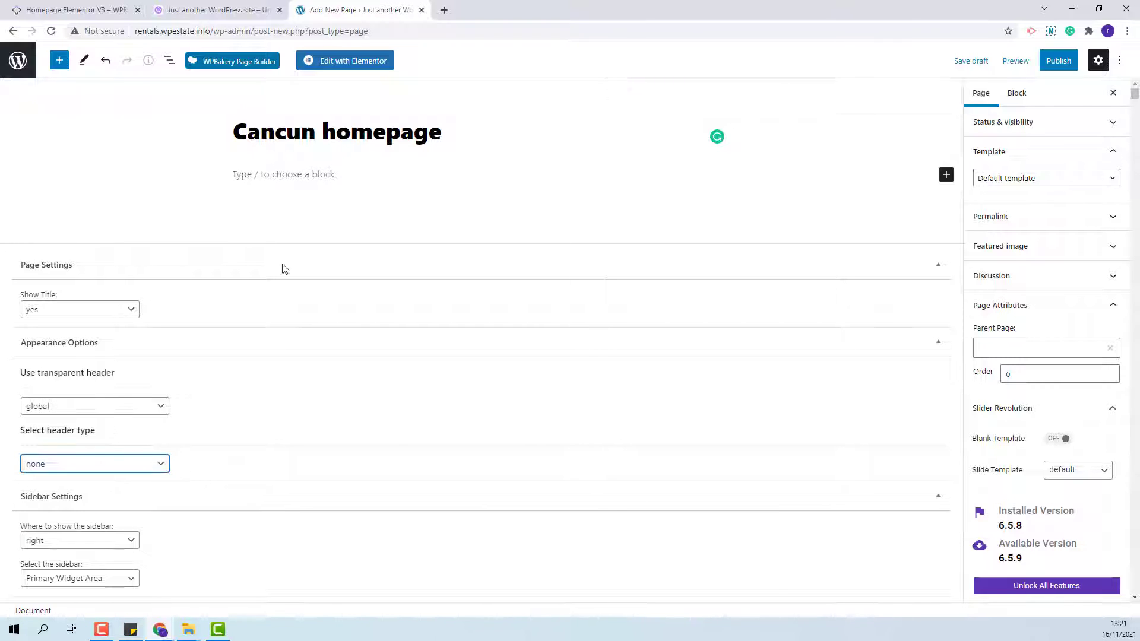
pyautogui.click(61, 311)
pyautogui.click(54, 338)
# Set the page's sidebar to none and publish it.
pyautogui.click(80, 541)
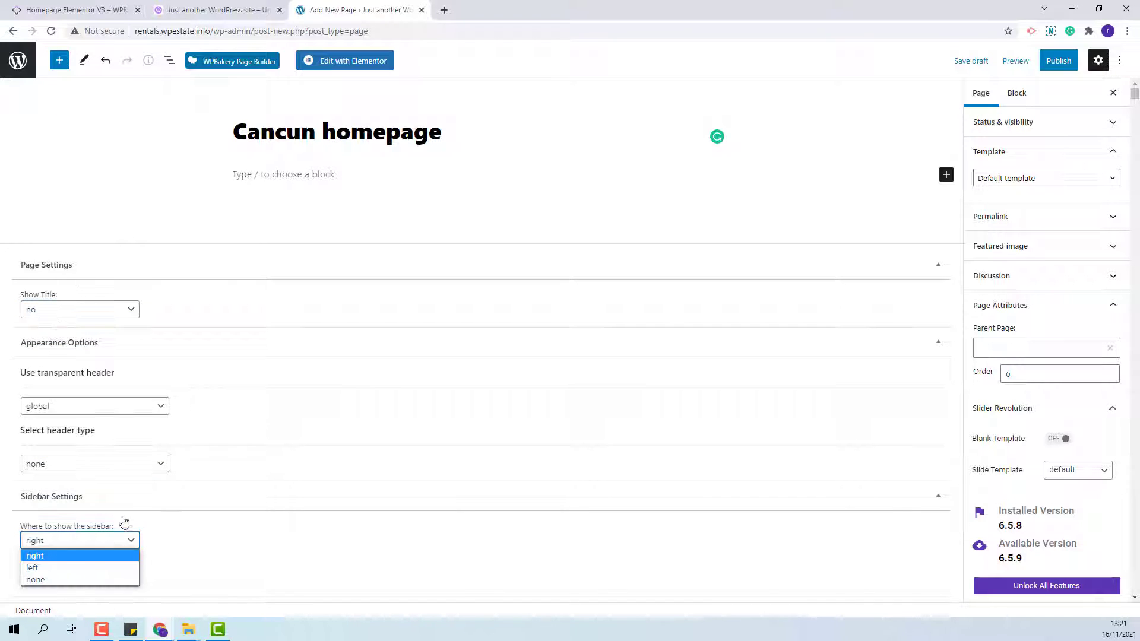
pyautogui.click(41, 578)
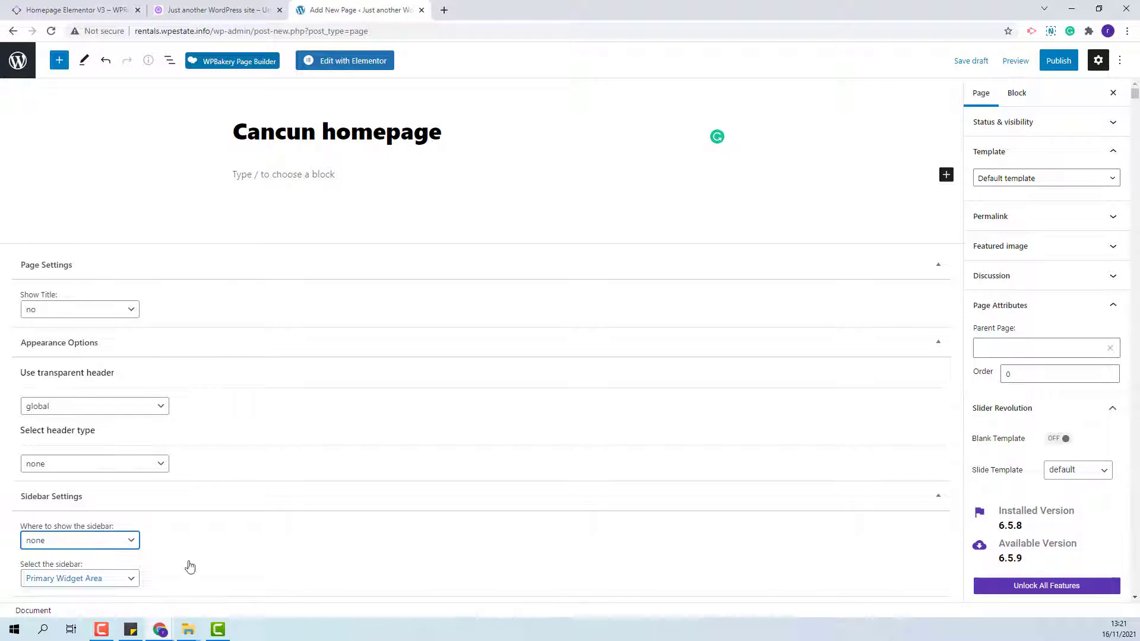
pyautogui.click(1059, 61)
pyautogui.click(1020, 60)
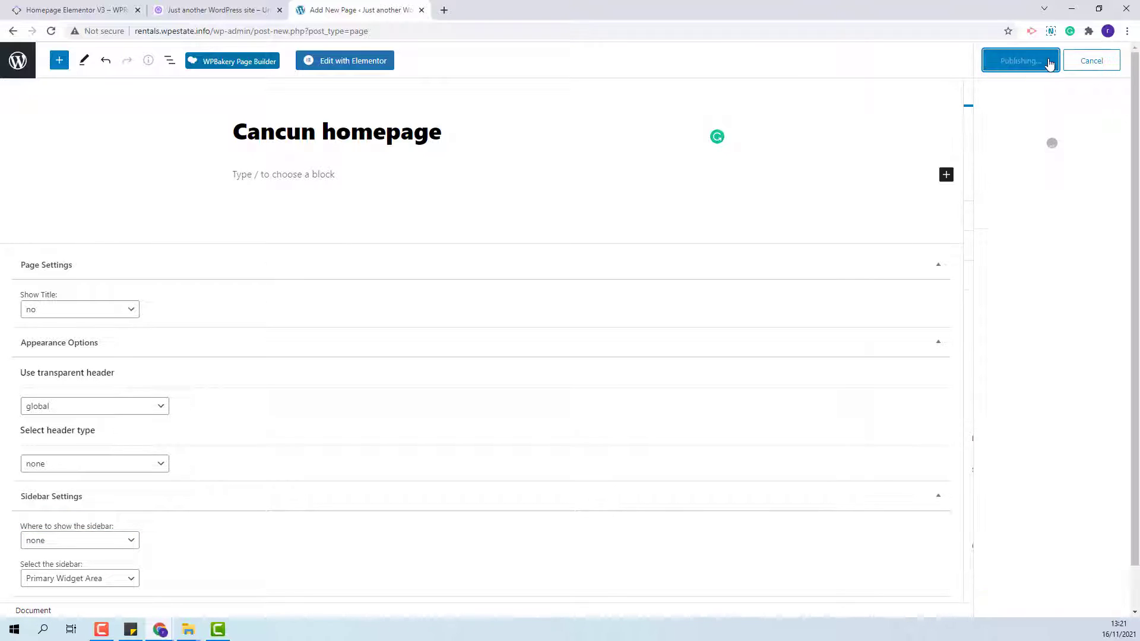
# In Elementor, insert the cancun demo homepage template from My Templates and update the page.
pyautogui.click(343, 61)
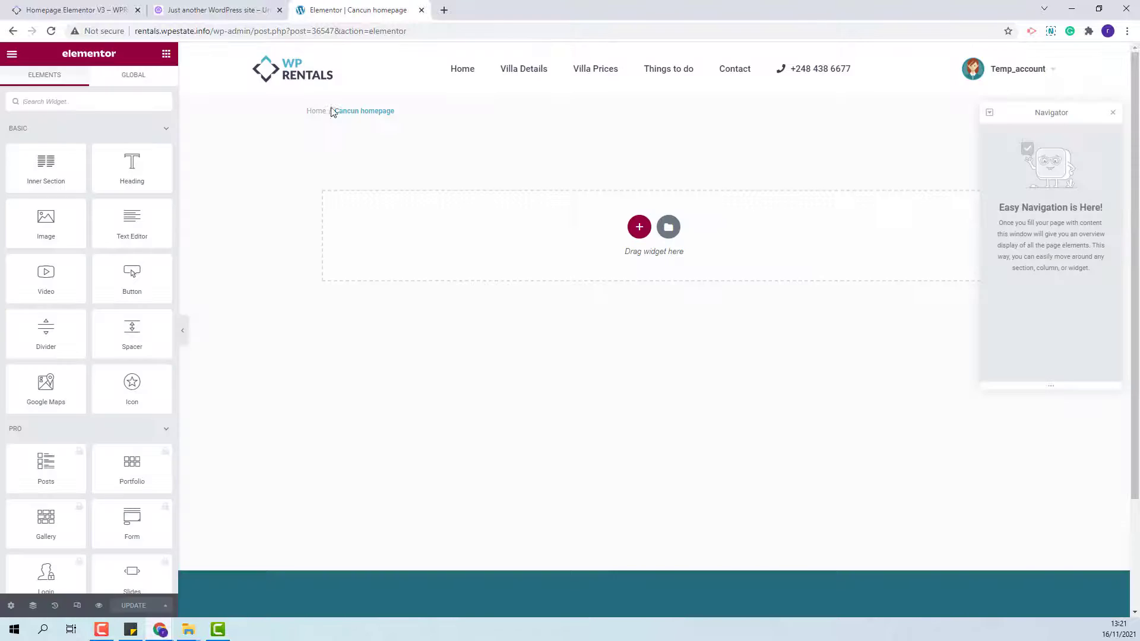
pyautogui.click(668, 228)
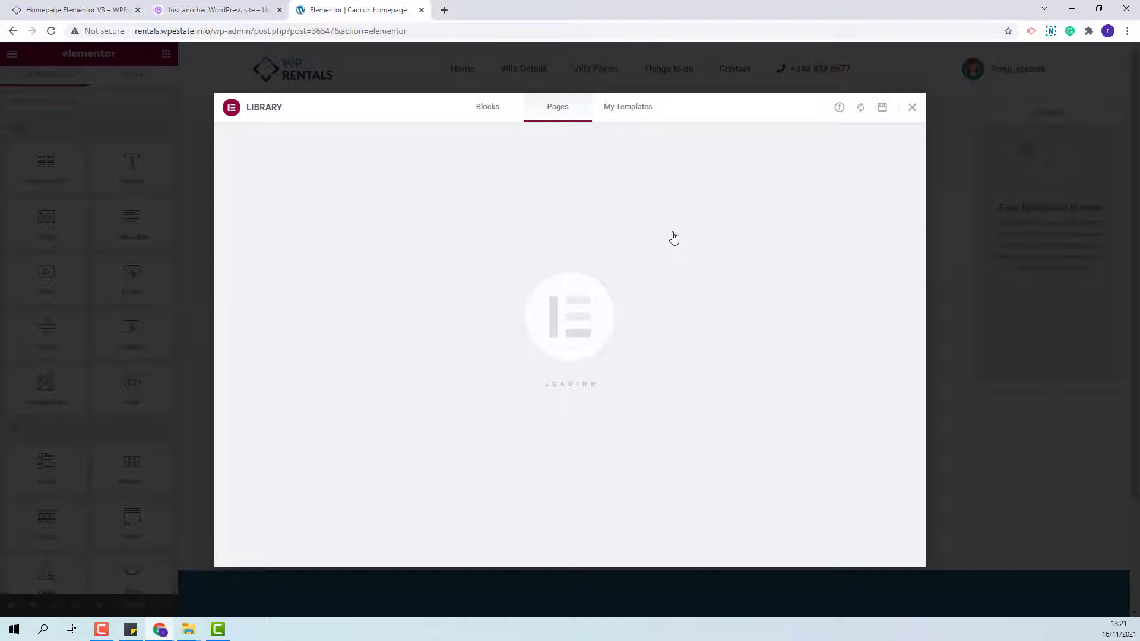
pyautogui.click(627, 107)
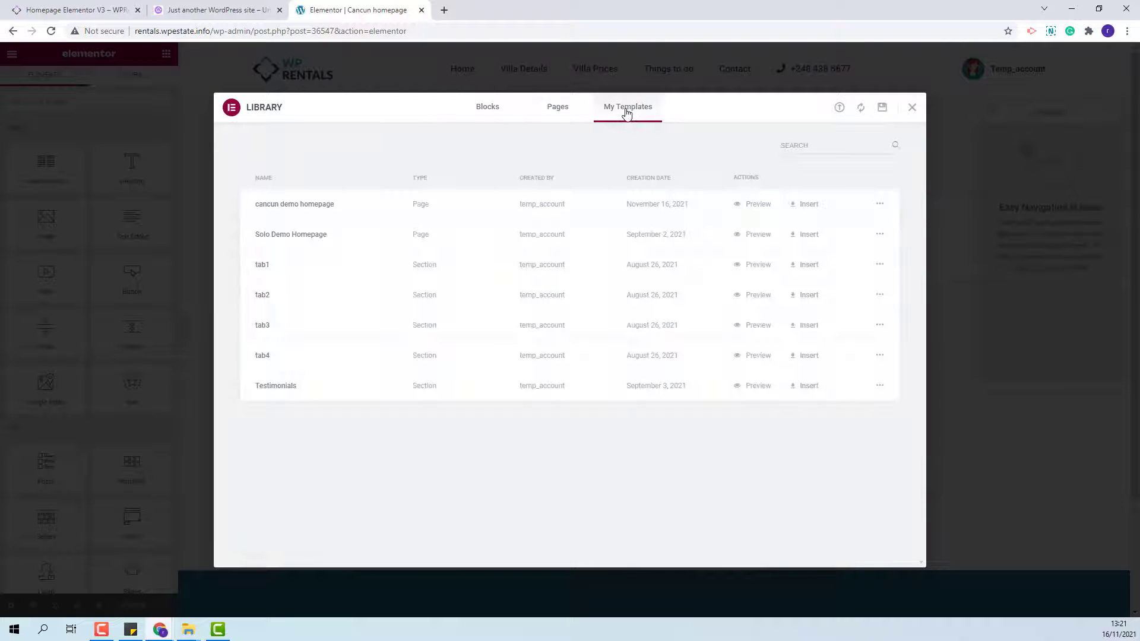
pyautogui.click(813, 208)
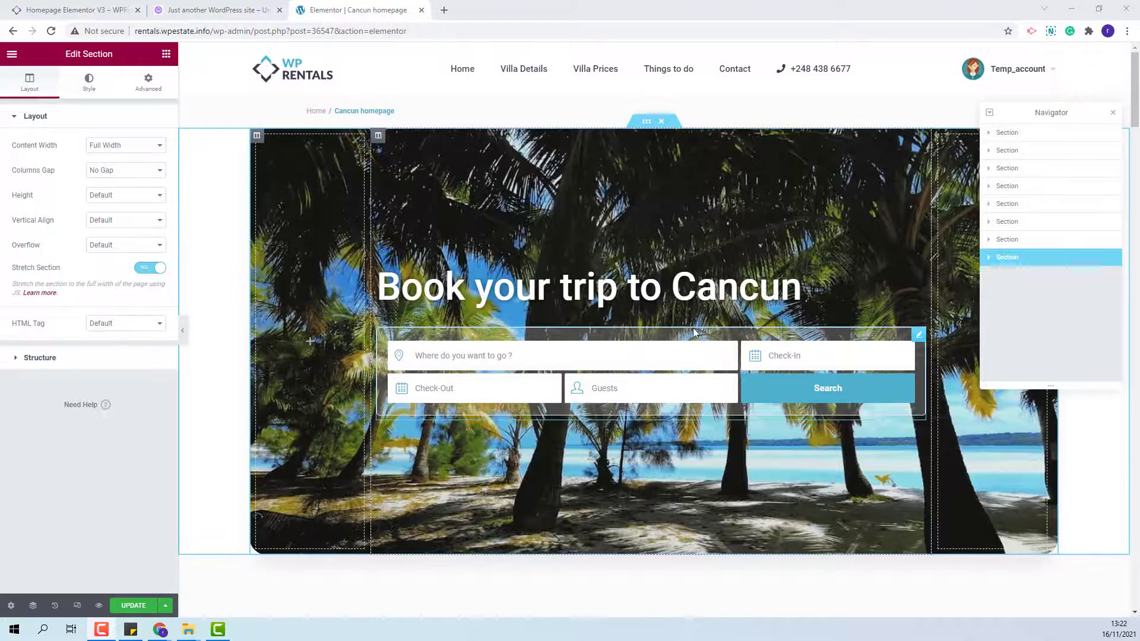
pyautogui.scroll(-5, 717, 325)
pyautogui.scroll(-5, 461, 326)
pyautogui.scroll(-5, 461, 326)
pyautogui.scroll(-5, 837, 405)
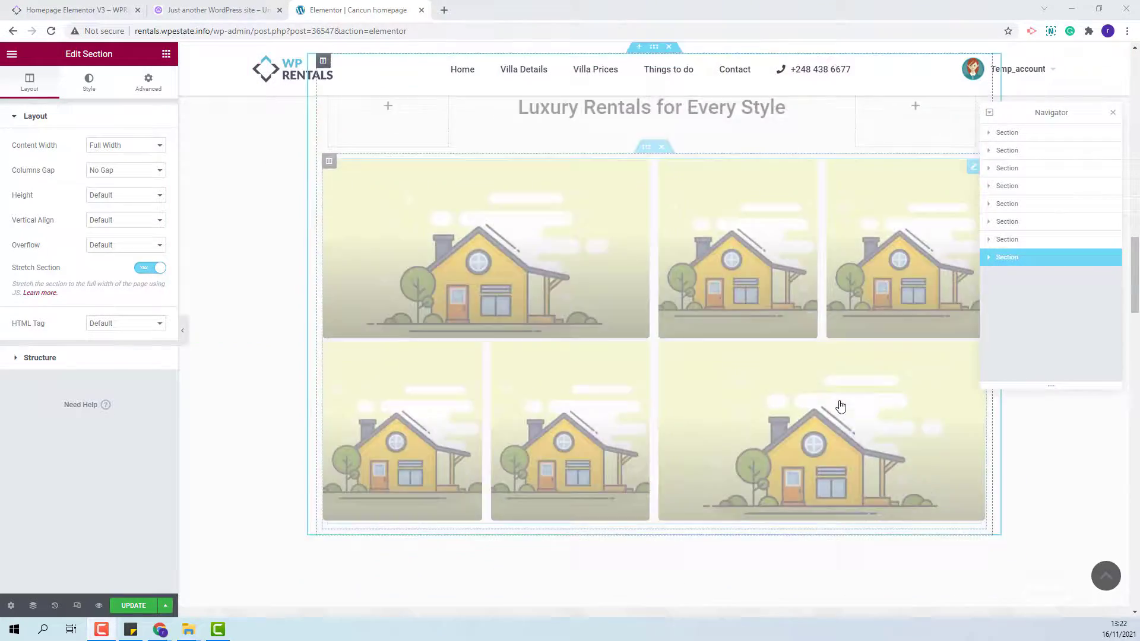
pyautogui.scroll(-4, 838, 406)
pyautogui.click(133, 605)
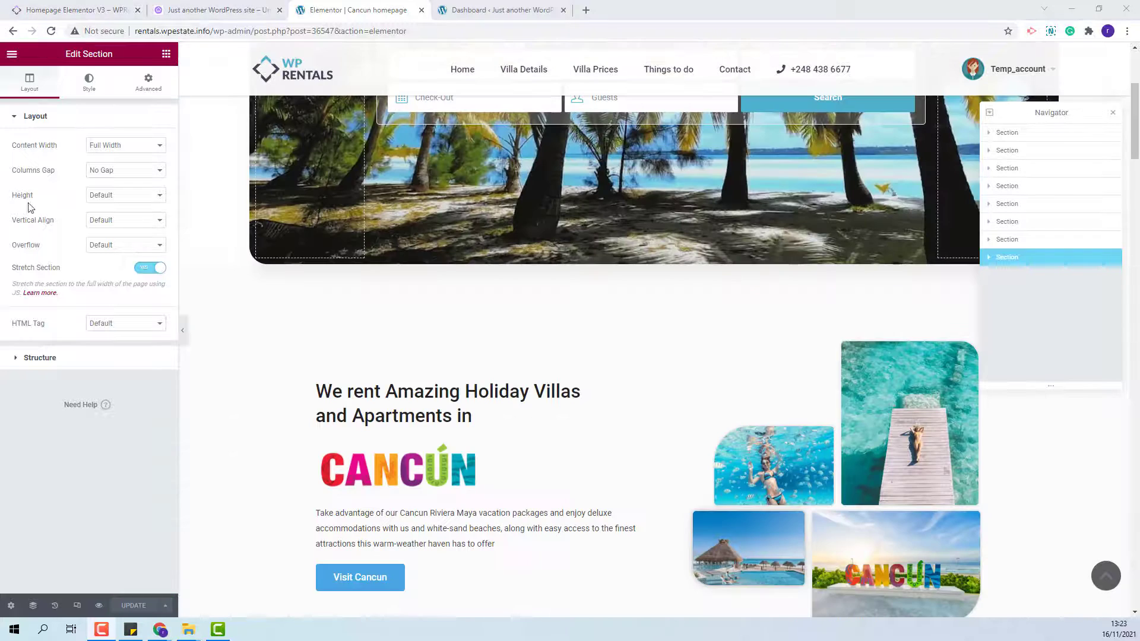
# In Settings > Reading, set the static Homepage to Cancun homepage and save.
pyautogui.click(501, 10)
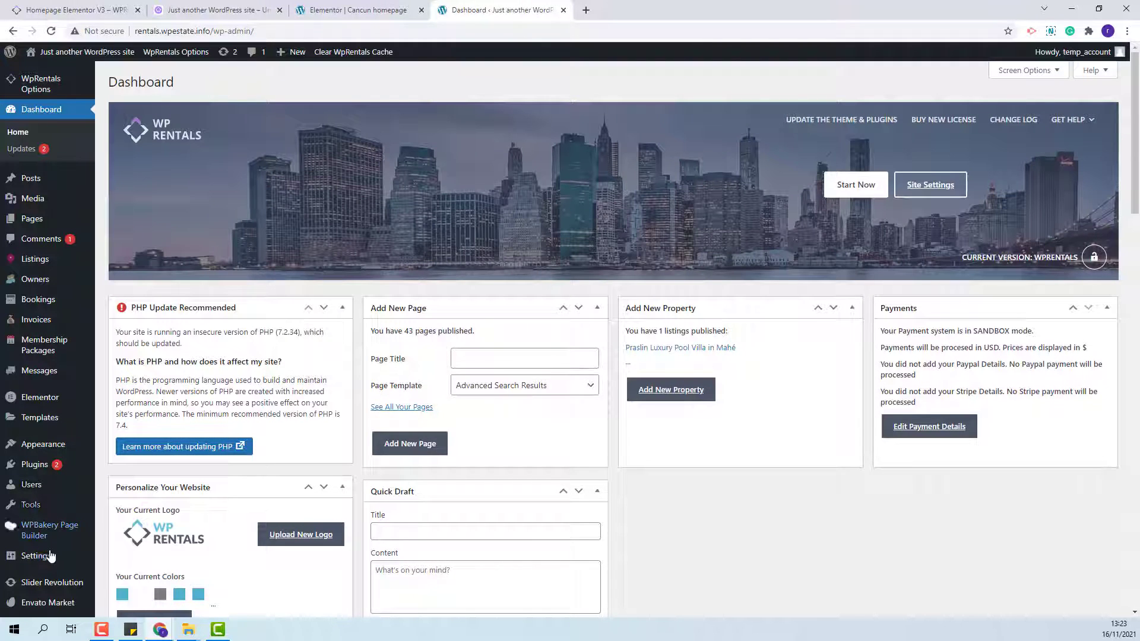
pyautogui.moveTo(35, 556)
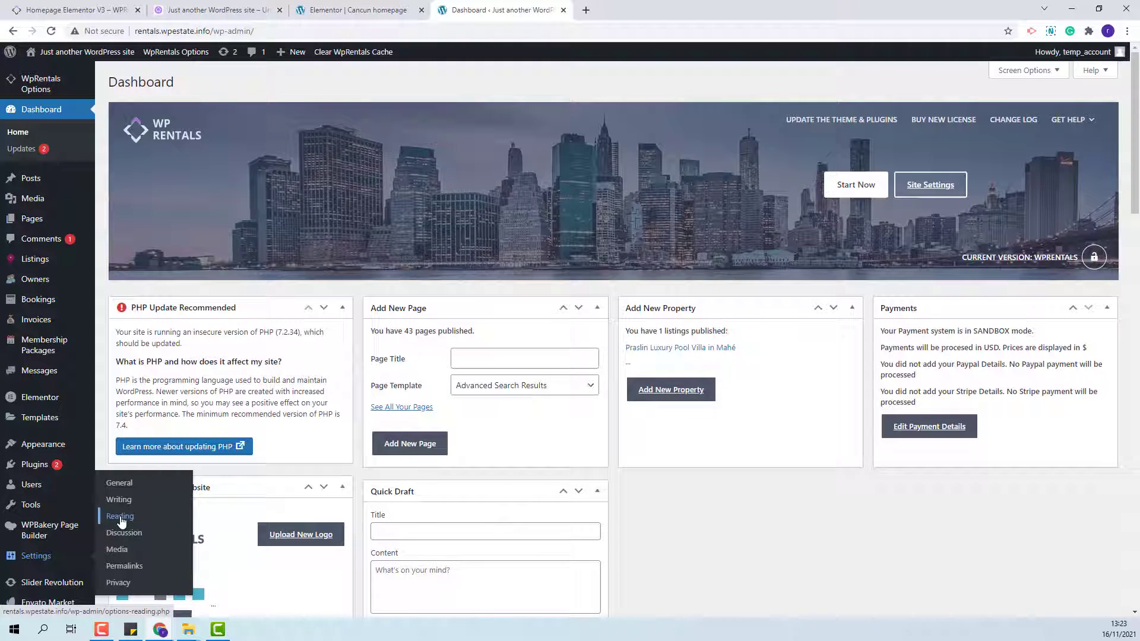
pyautogui.click(122, 519)
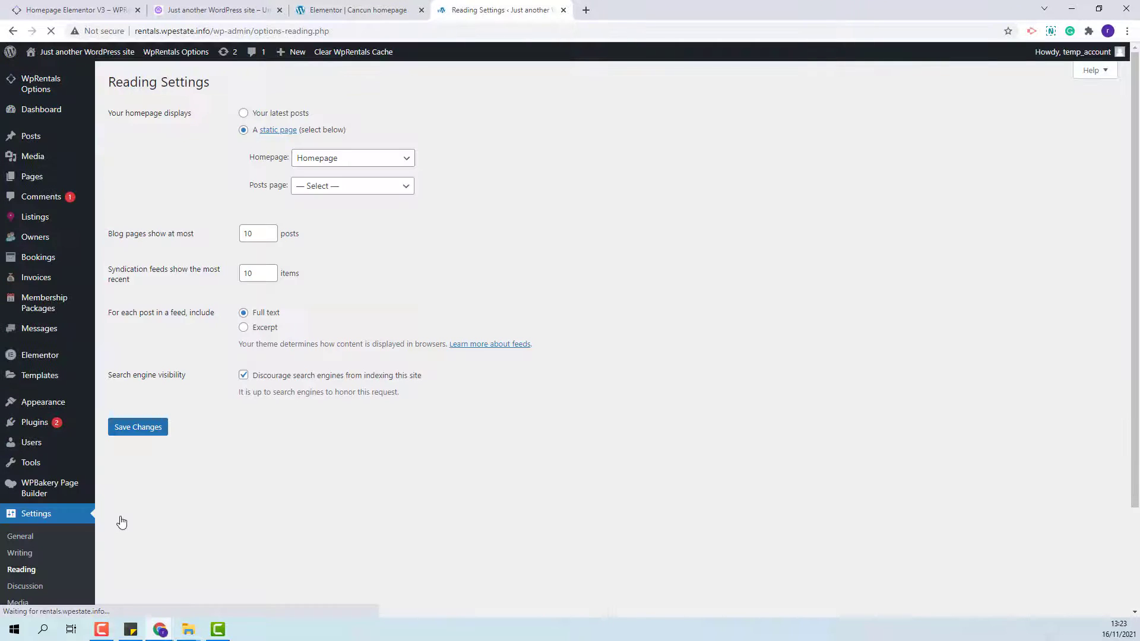
pyautogui.click(383, 159)
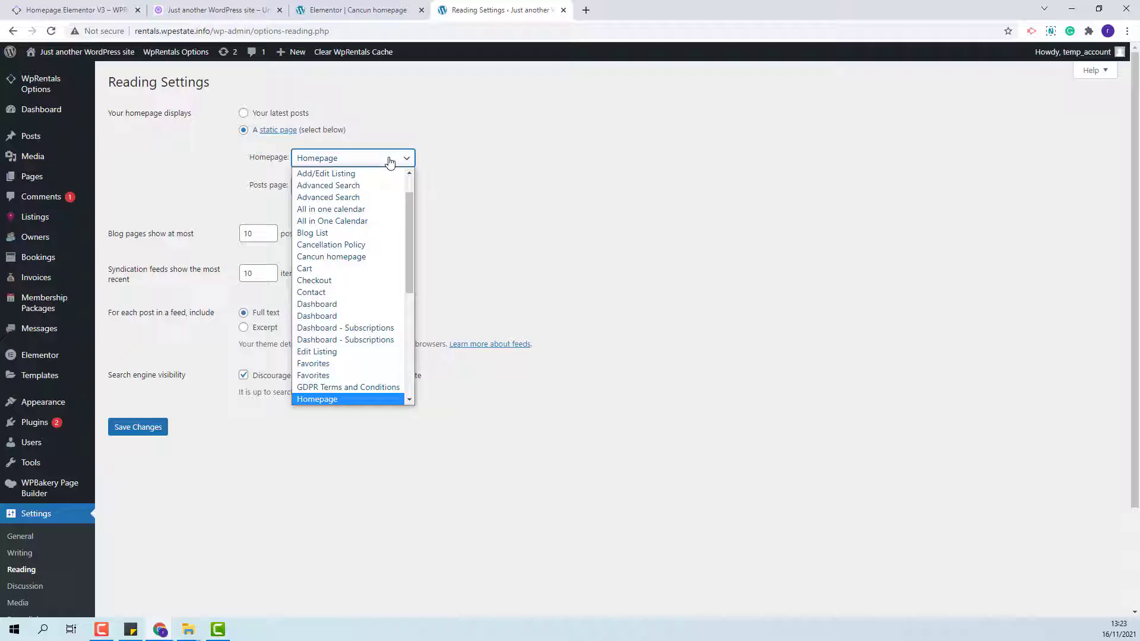
pyautogui.scroll(1, 384, 178)
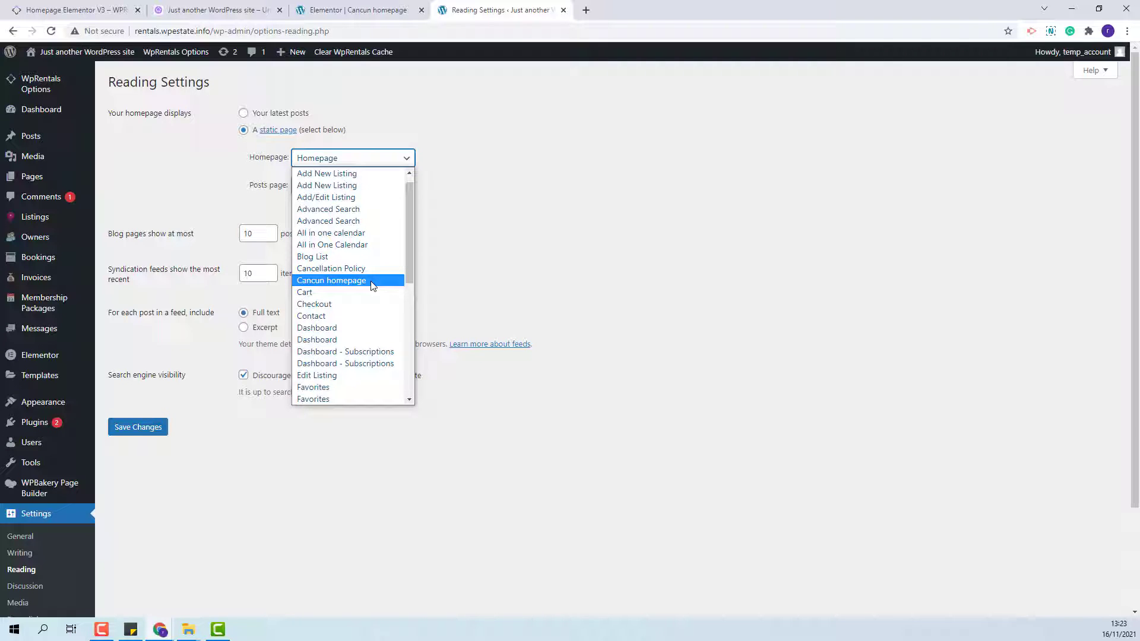
pyautogui.click(348, 280)
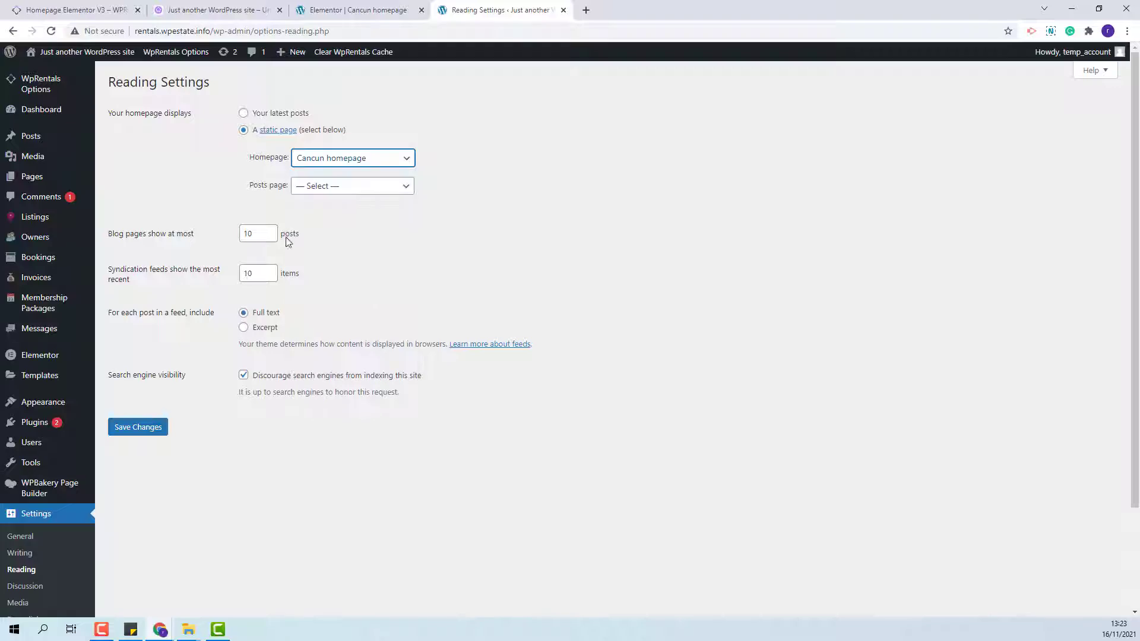
pyautogui.click(138, 426)
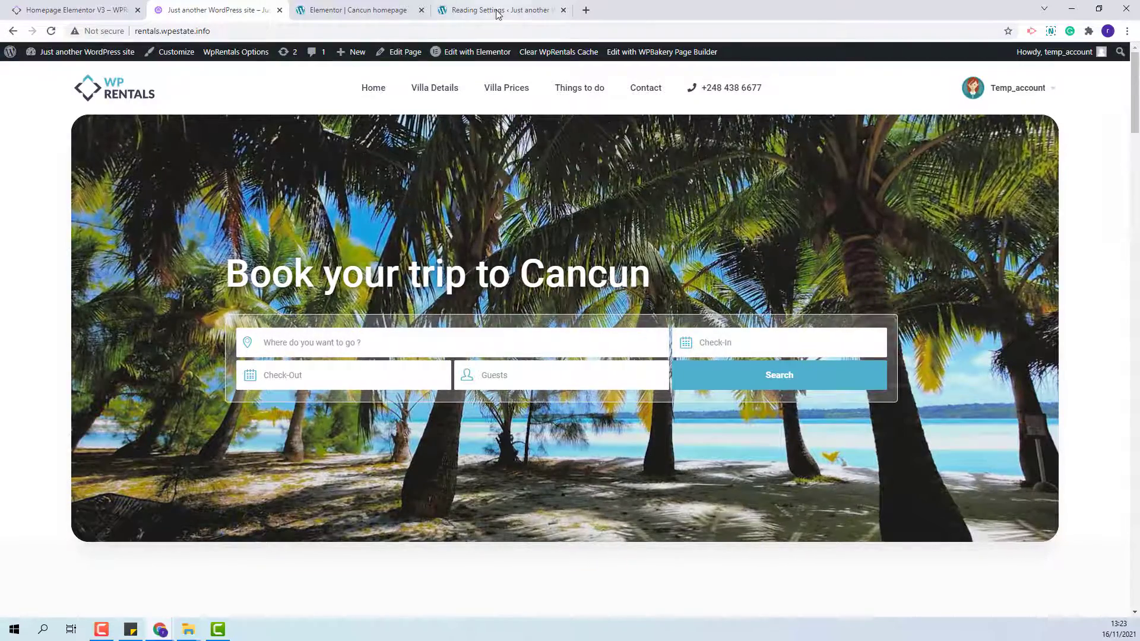
pyautogui.scroll(-4, 114, 315)
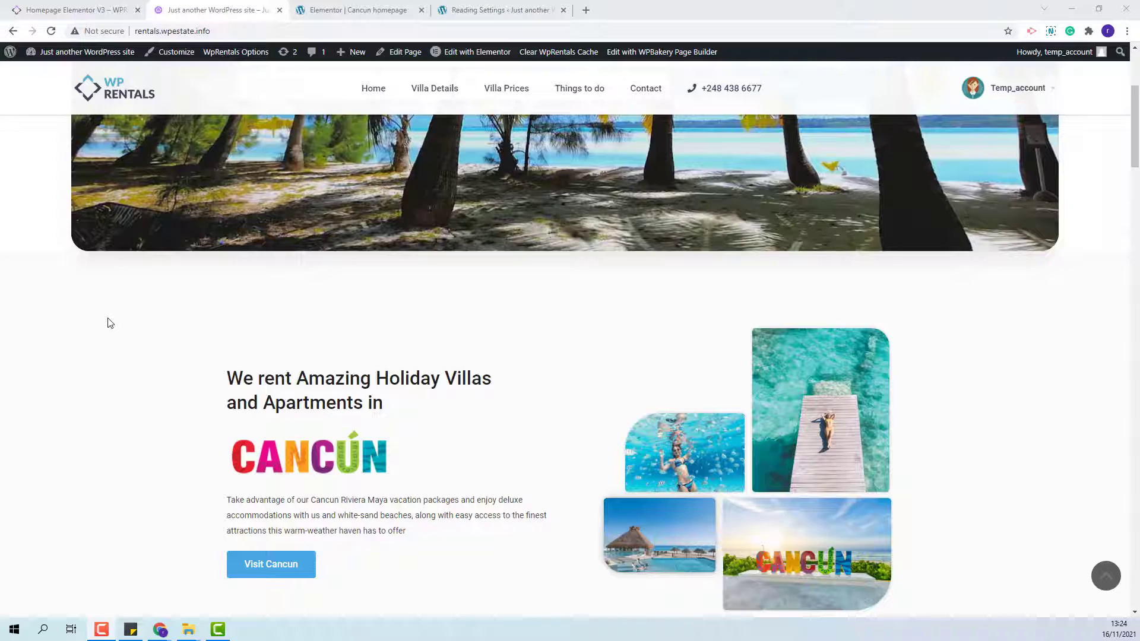
pyautogui.scroll(-4, 114, 315)
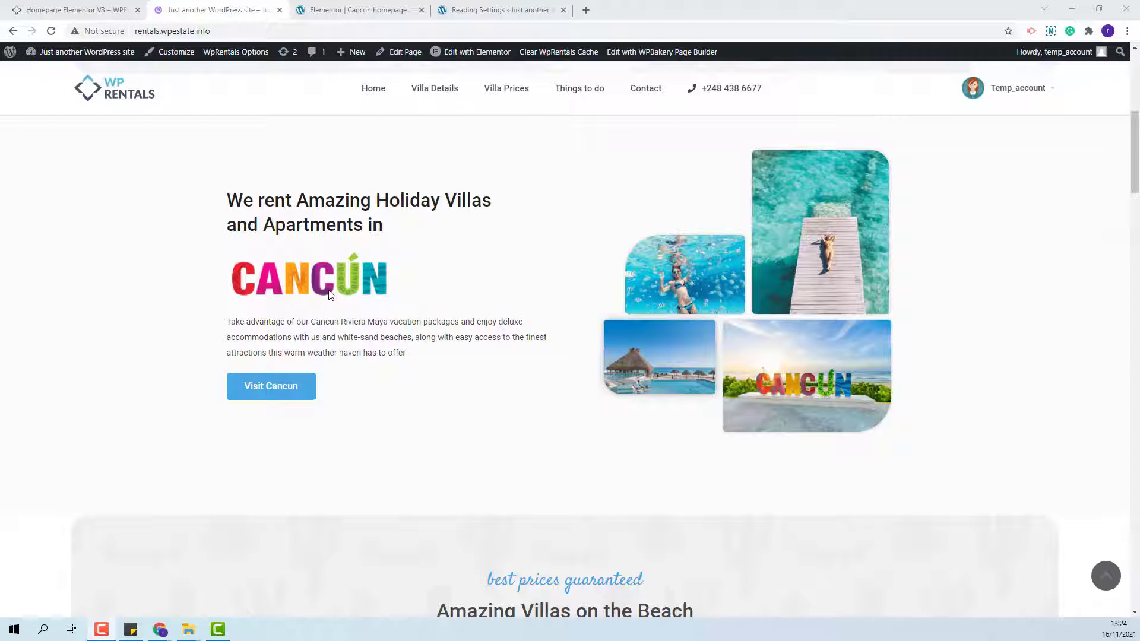
# Open the cancun demo homepage entry from Saved Templates in Elementor.
pyautogui.click(486, 10)
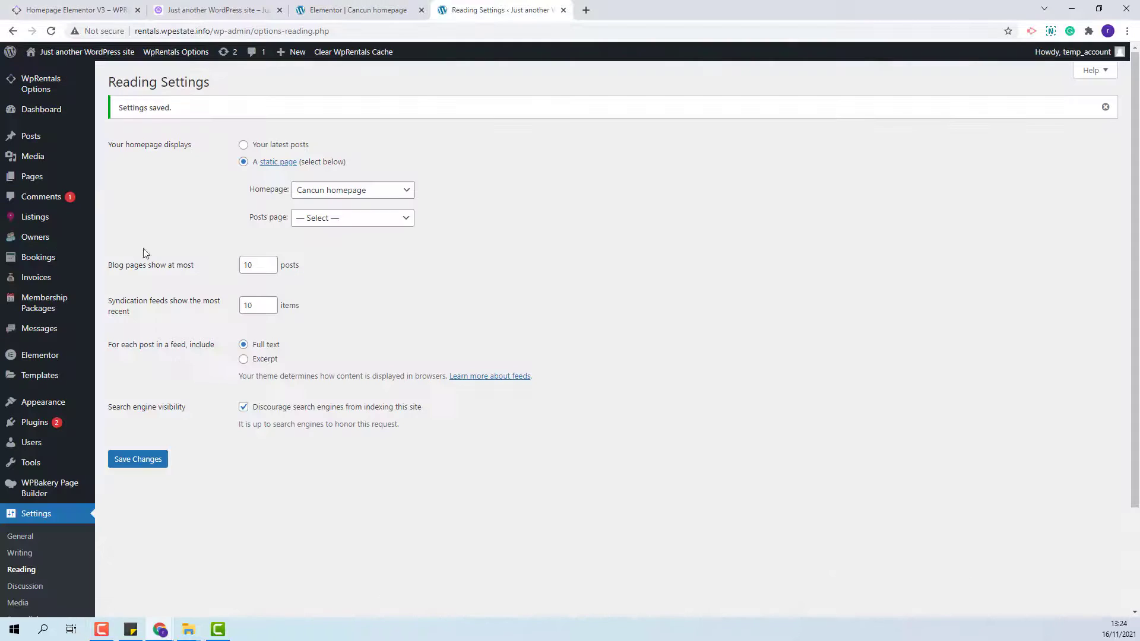
pyautogui.click(39, 375)
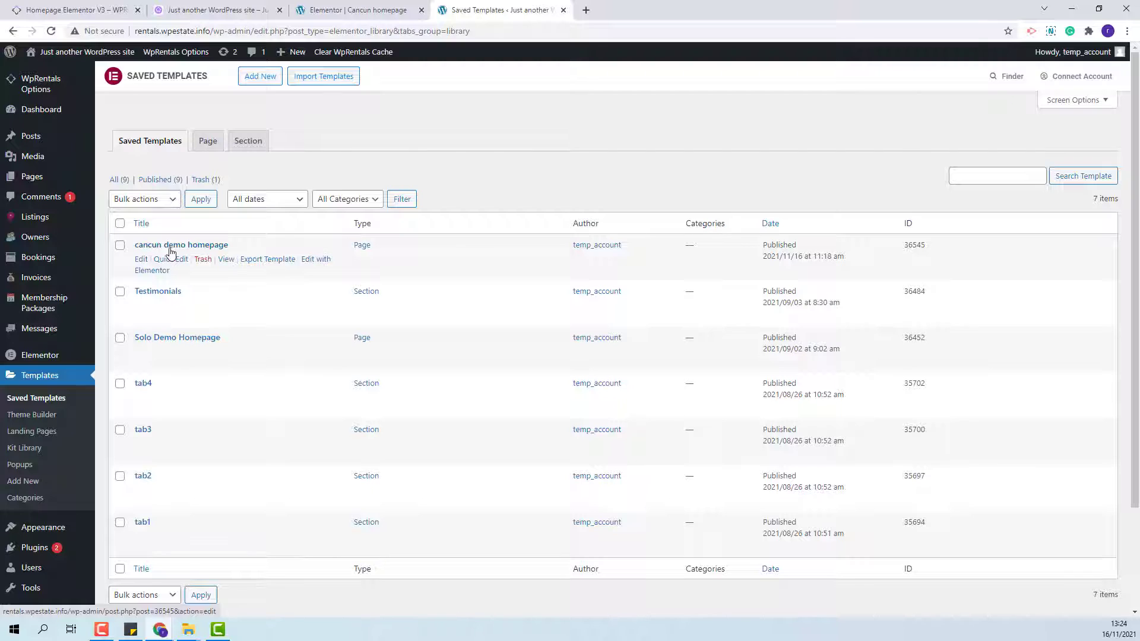
pyautogui.click(324, 264)
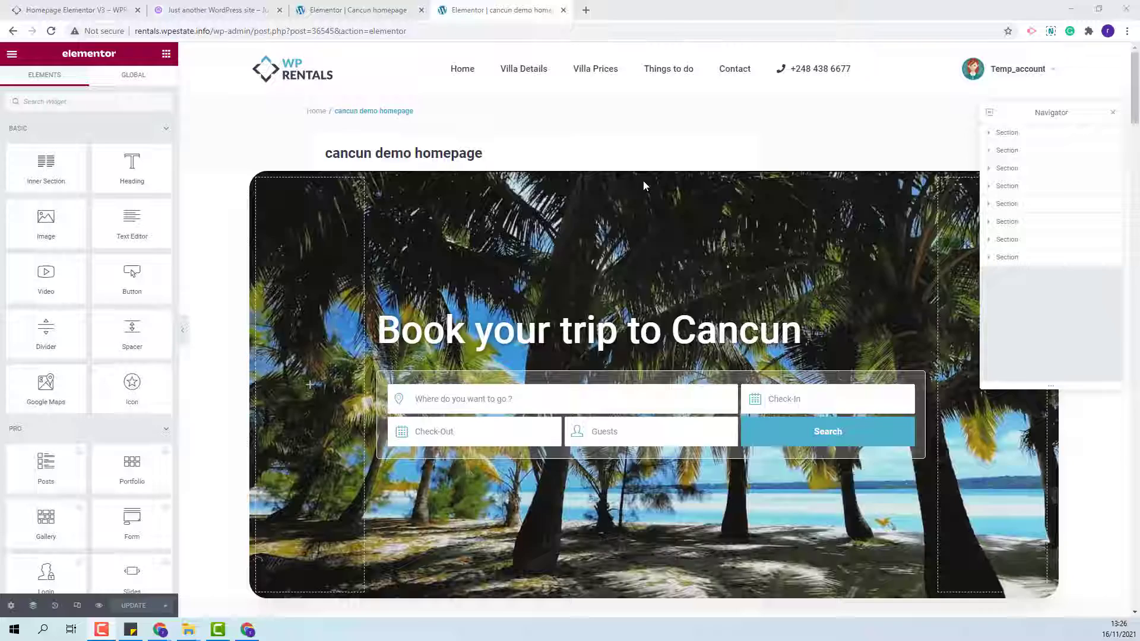
pyautogui.scroll(-6, 499, 240)
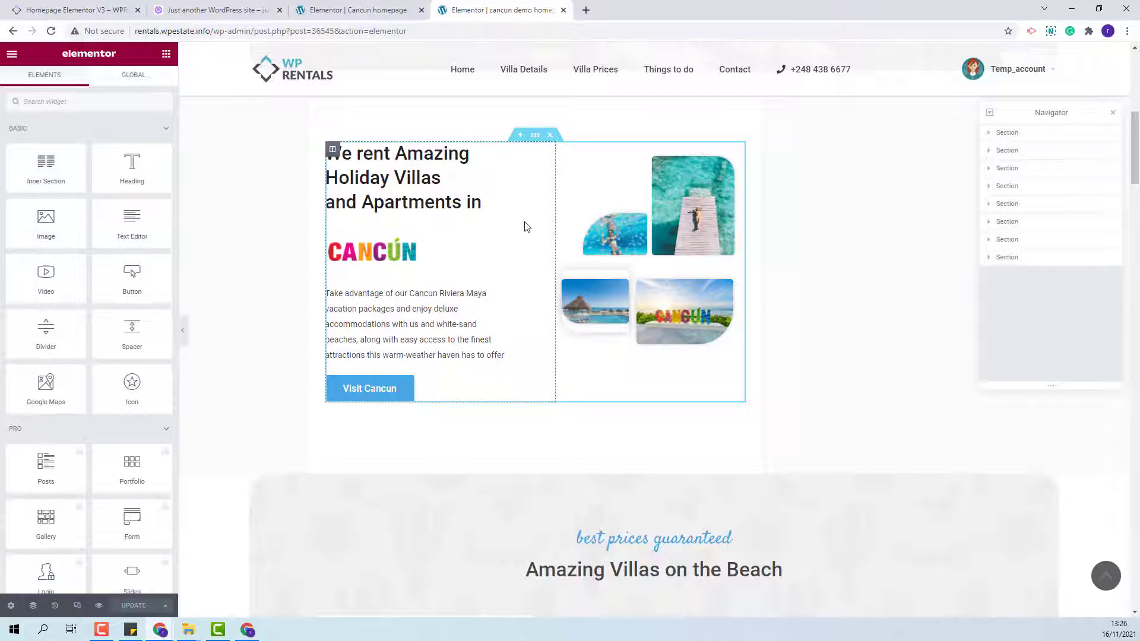
# Save the Cancun villas section to the Elementor library as 'Small section'.
pyautogui.rightClick(525, 136)
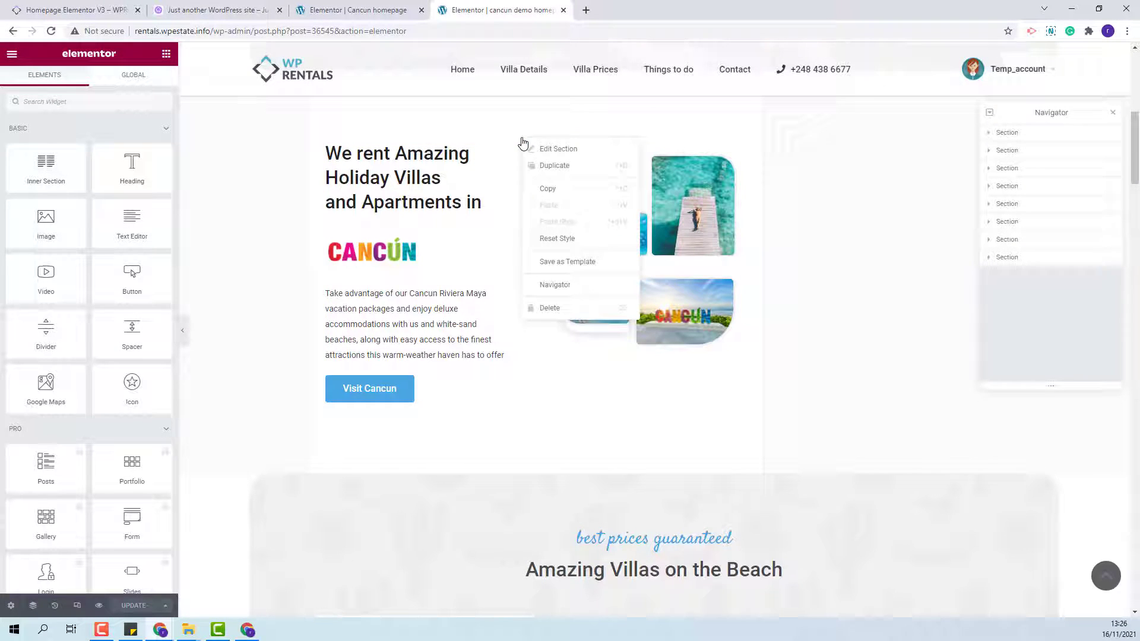
pyautogui.click(568, 261)
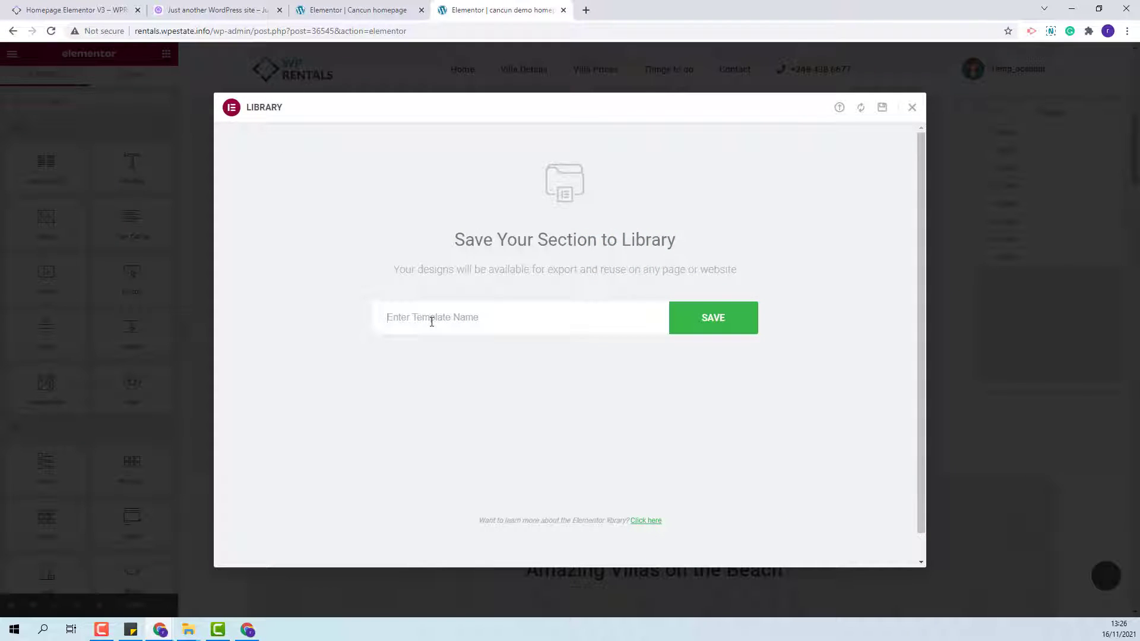
pyautogui.write('Small section')
pyautogui.click(704, 320)
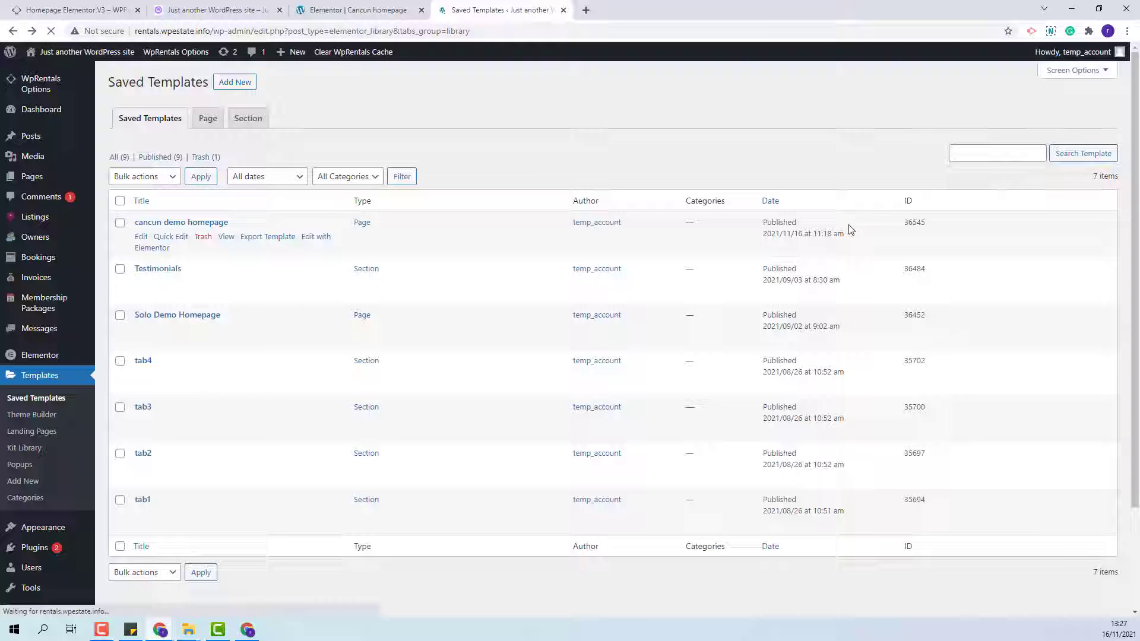
# Reload Saved Templates to show the new Small section entry at the top.
pyautogui.click(51, 31)
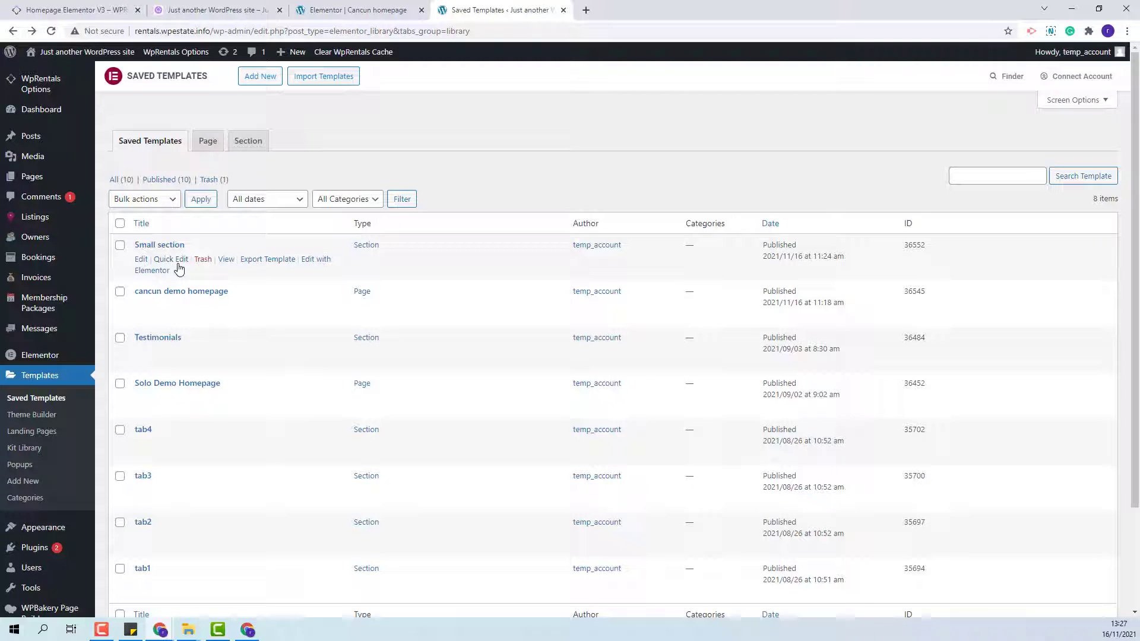
# Open the Homepage page in Elementor in a new tab, from page two of All Pages.
pyautogui.click(32, 177)
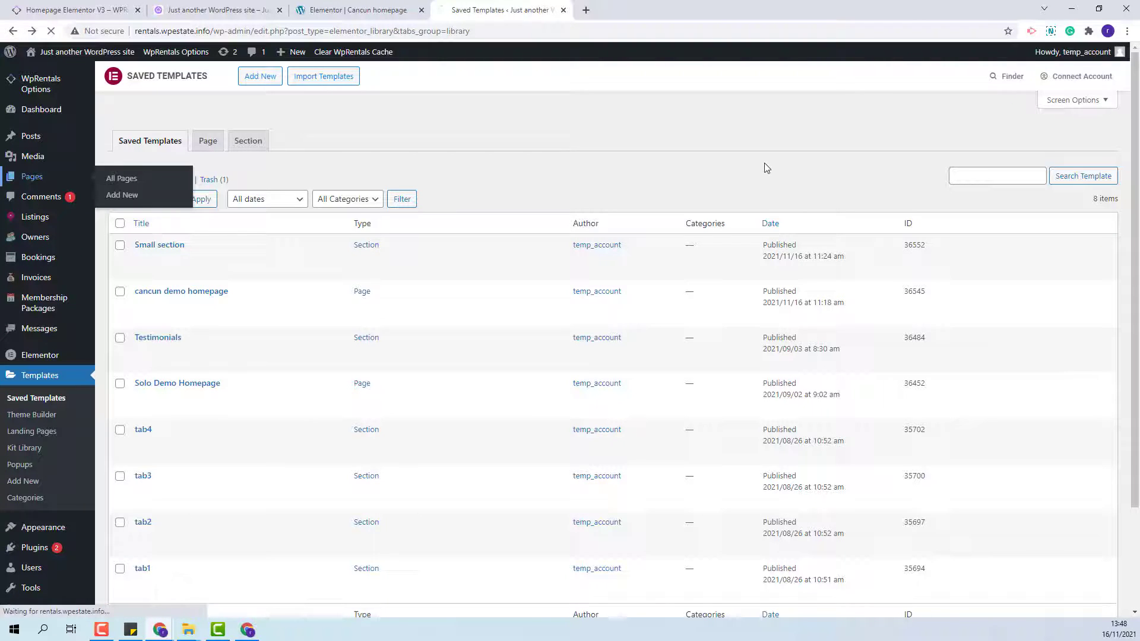
pyautogui.scroll(-5, 761, 175)
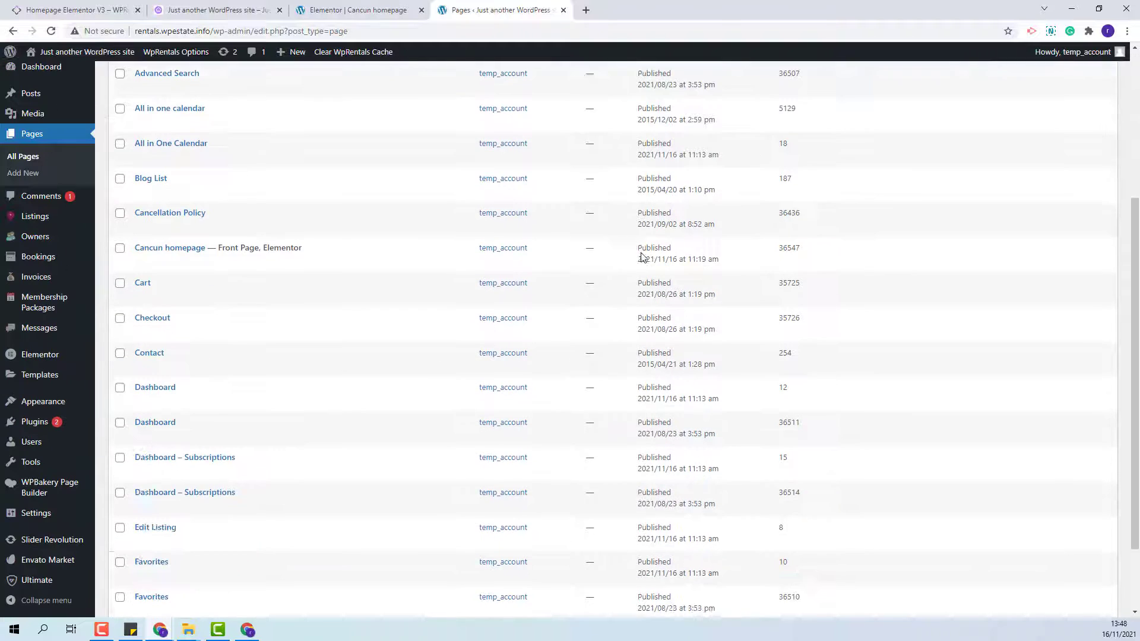
pyautogui.scroll(-5, 600, 286)
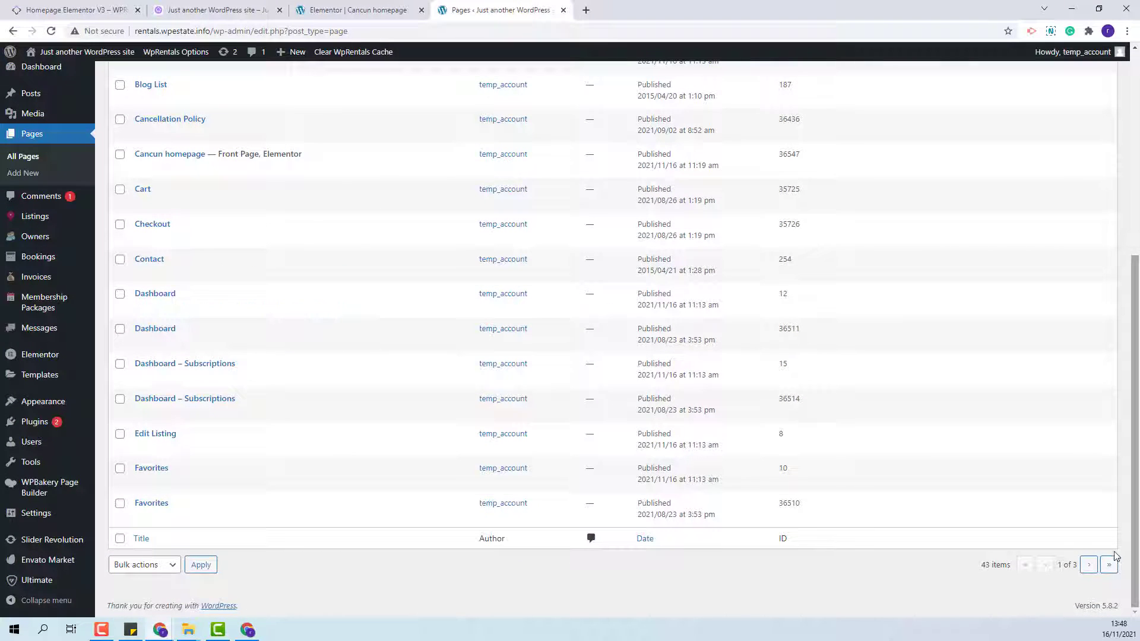
pyautogui.click(1089, 565)
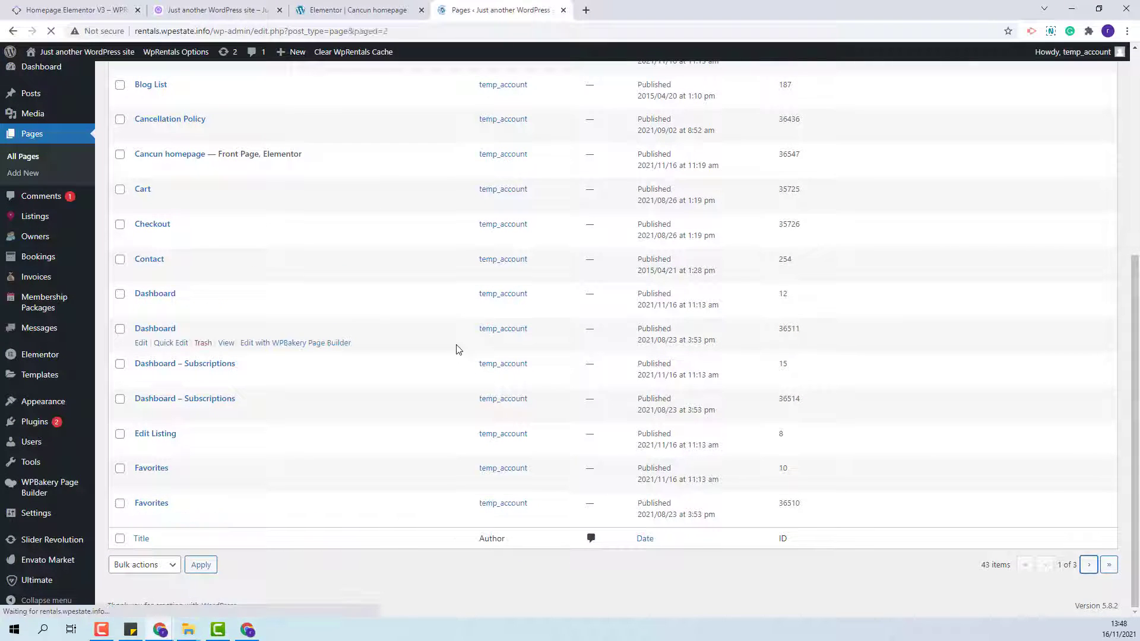
pyautogui.rightClick(389, 220)
pyautogui.click(446, 232)
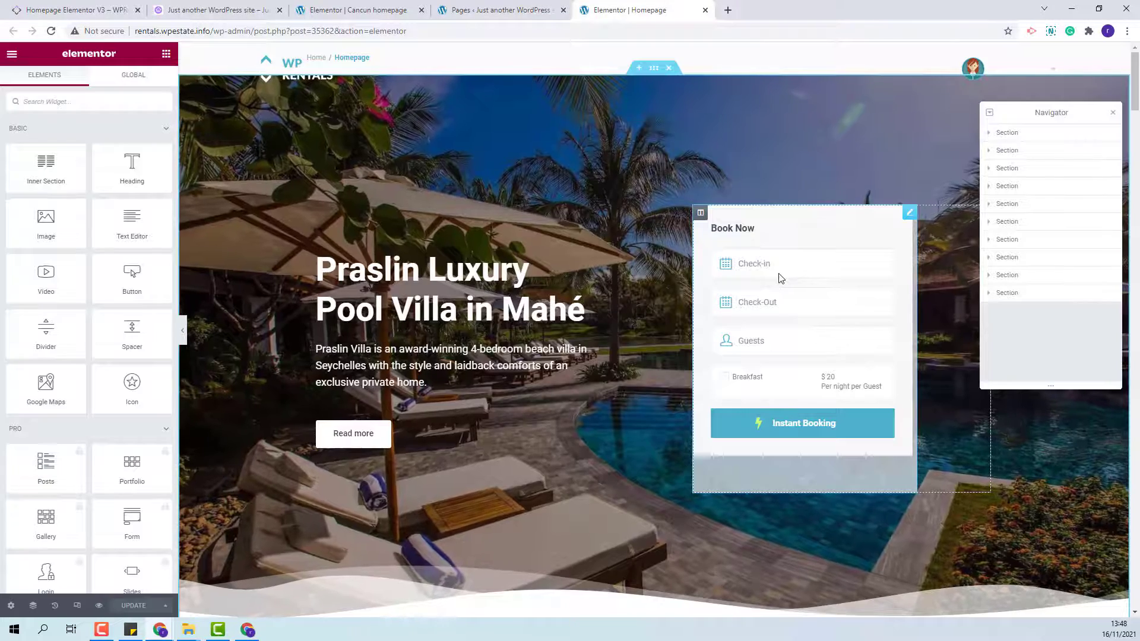
pyautogui.scroll(-5, 778, 278)
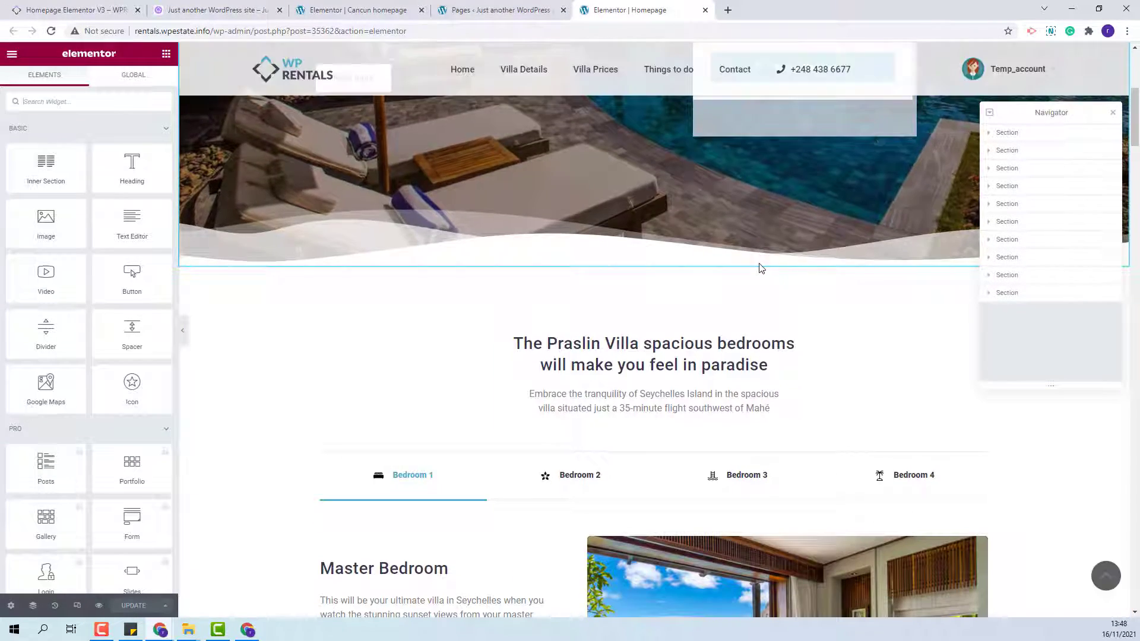
pyautogui.scroll(-5, 760, 268)
pyautogui.scroll(-4, 761, 268)
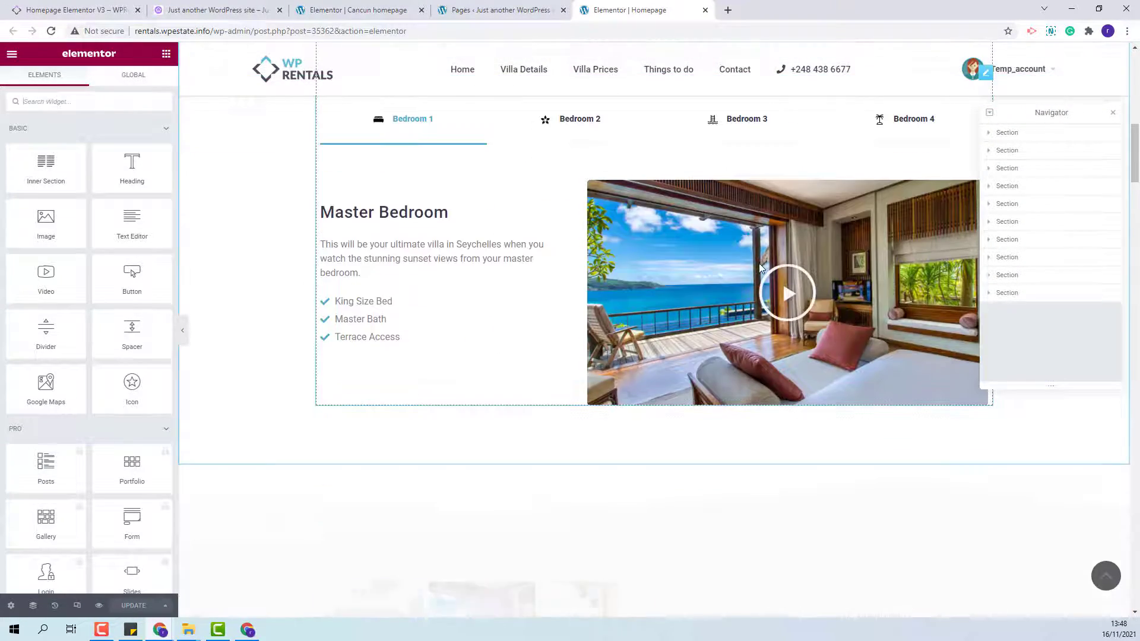
pyautogui.scroll(4, 761, 267)
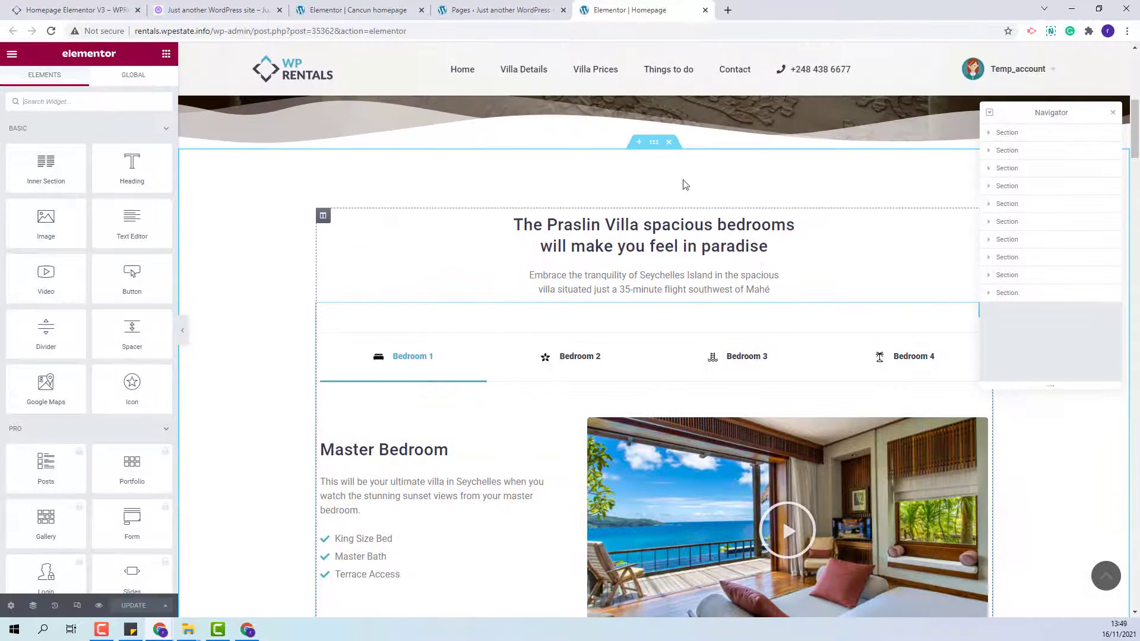
# Add an empty section above The Praslin Villa spacious bedrooms heading on the Homepage.
pyautogui.click(639, 143)
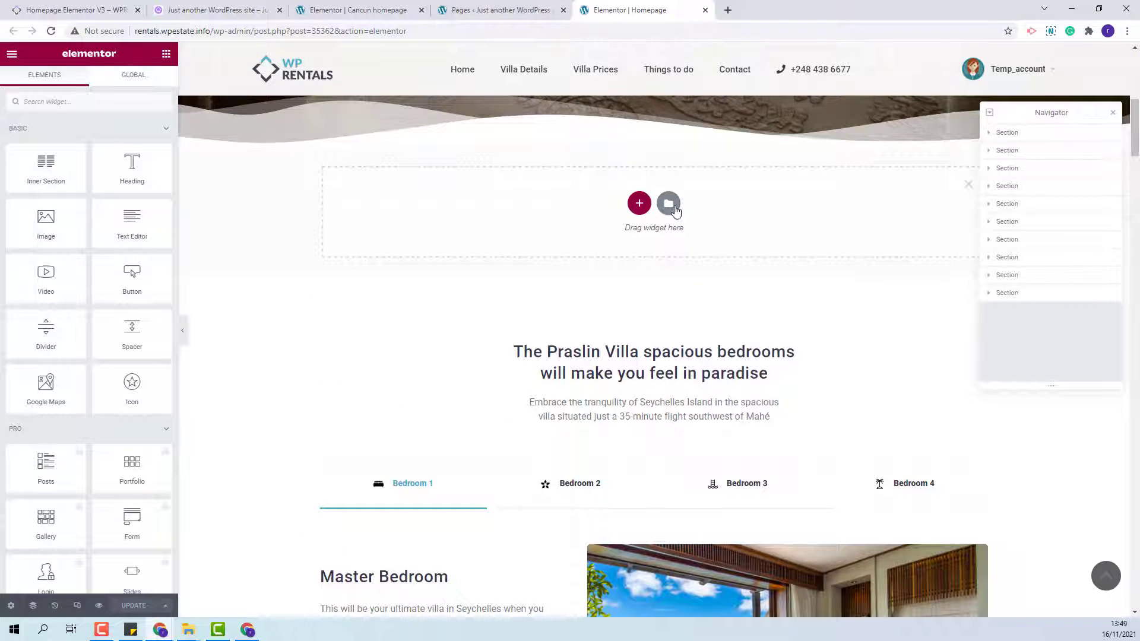
# Insert the saved 'Small section' Cancun villas template from My Templates, accepting its document settings.
pyautogui.click(670, 204)
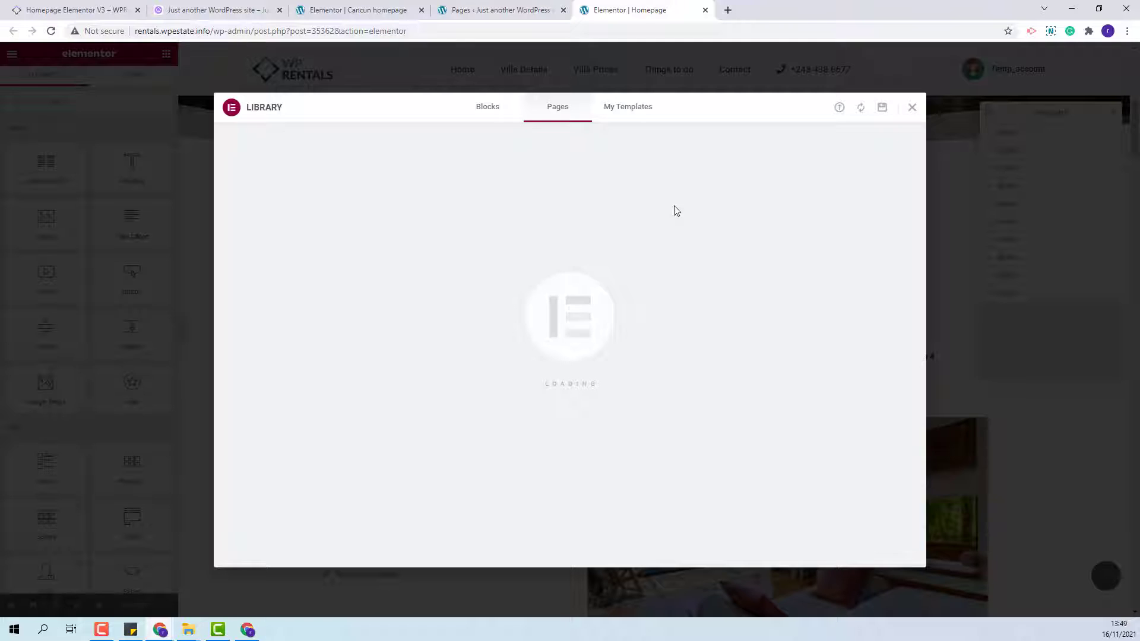
pyautogui.click(631, 112)
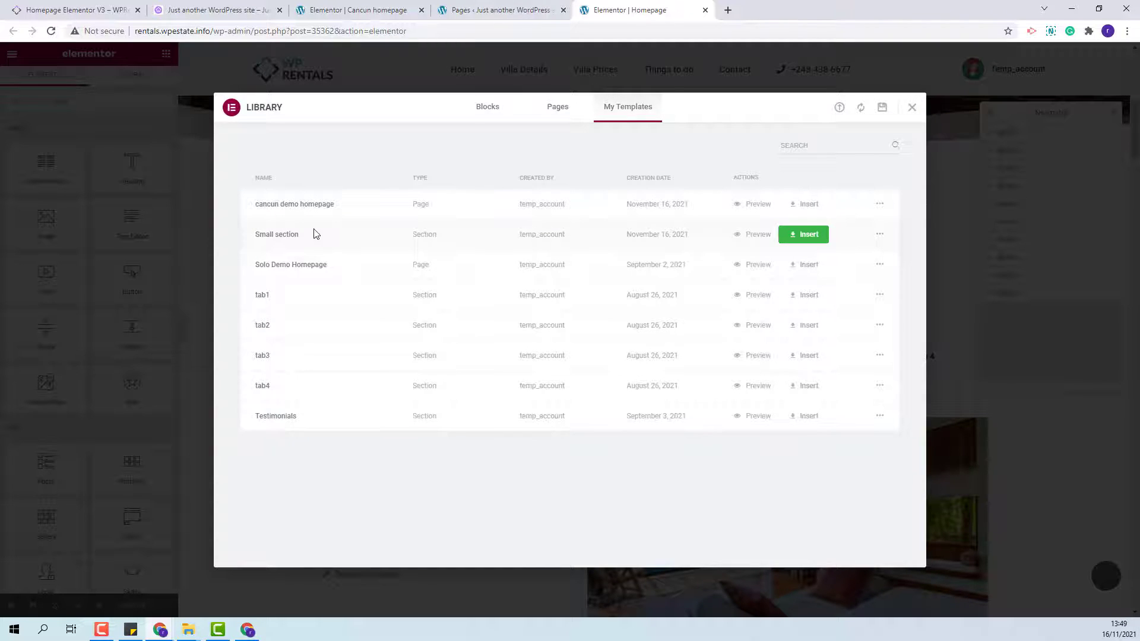
pyautogui.click(803, 234)
pyautogui.click(626, 371)
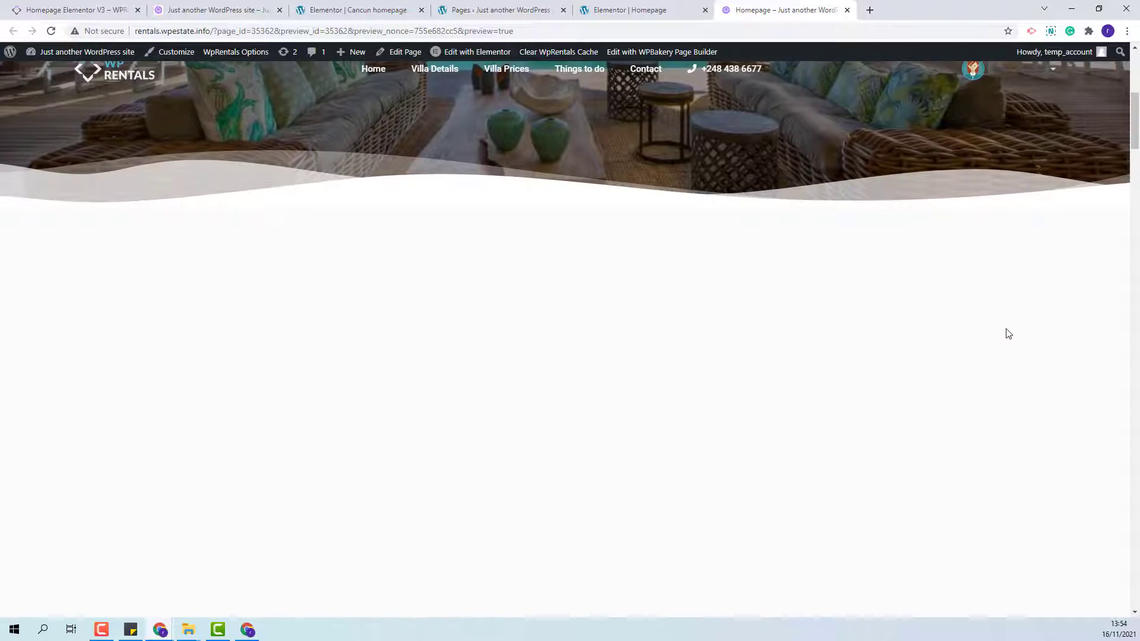
pyautogui.scroll(-3, 1008, 334)
pyautogui.scroll(-3, 927, 241)
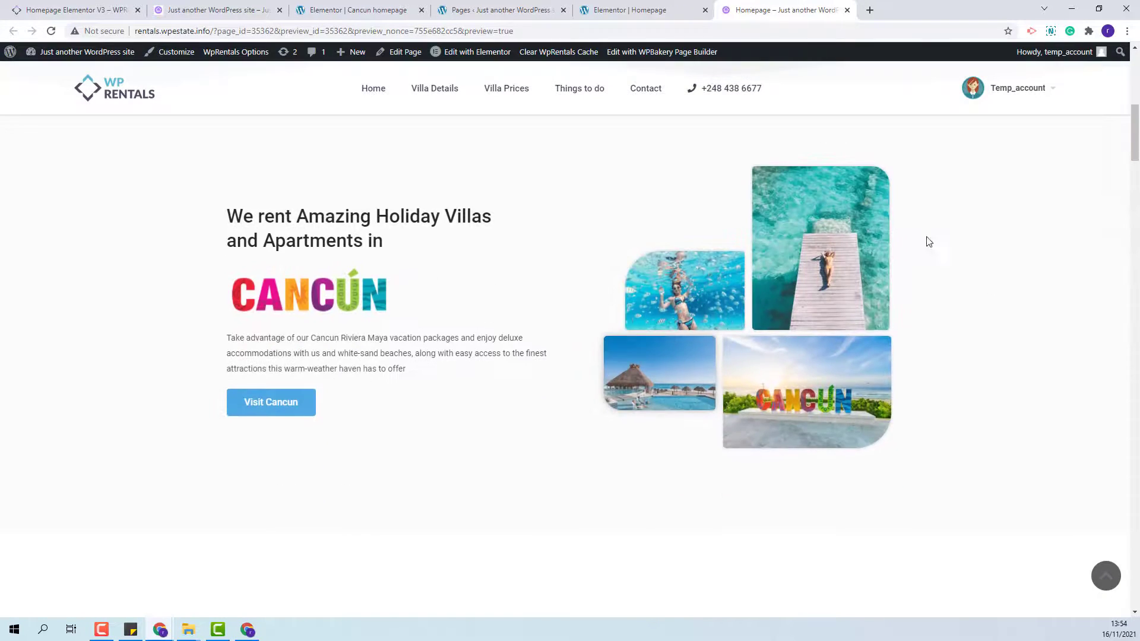
pyautogui.scroll(-5, 475, 286)
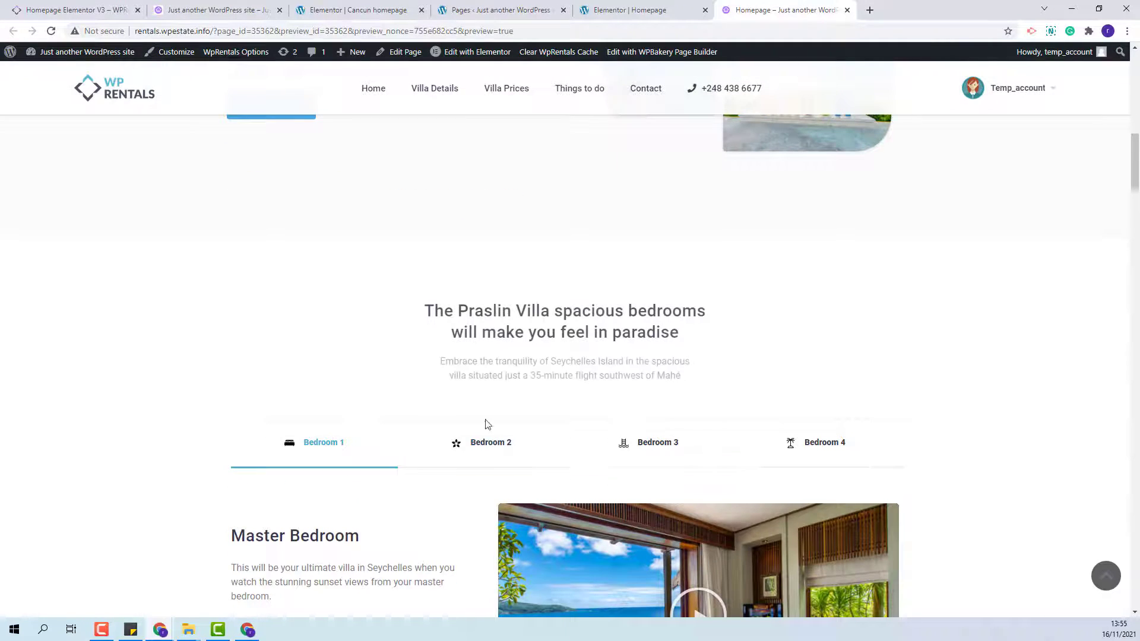
pyautogui.scroll(5, 362, 460)
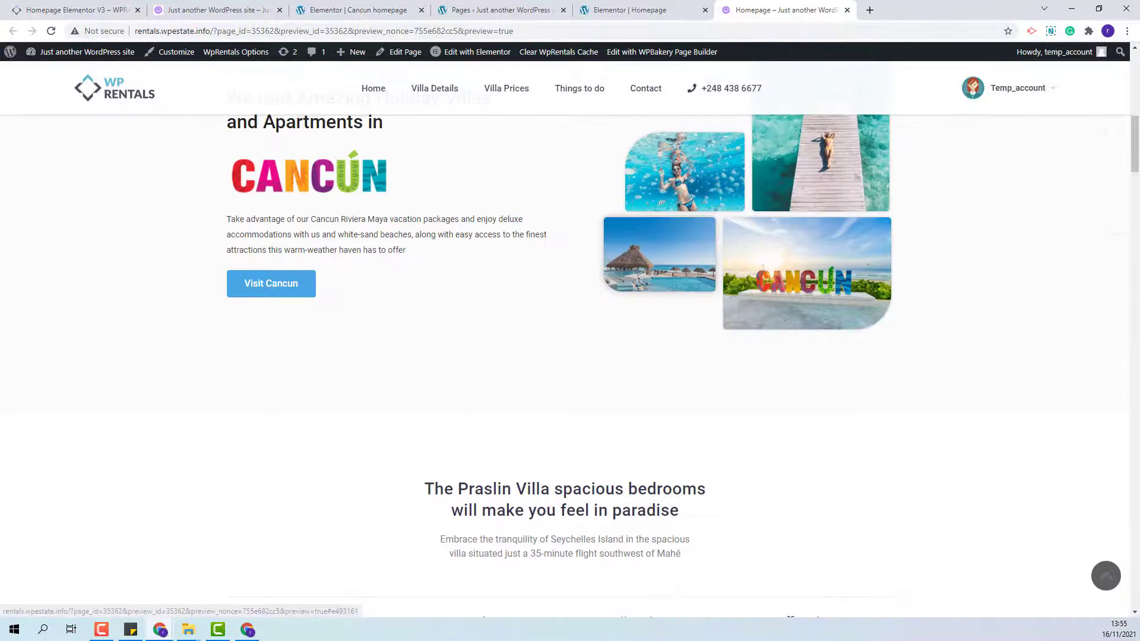